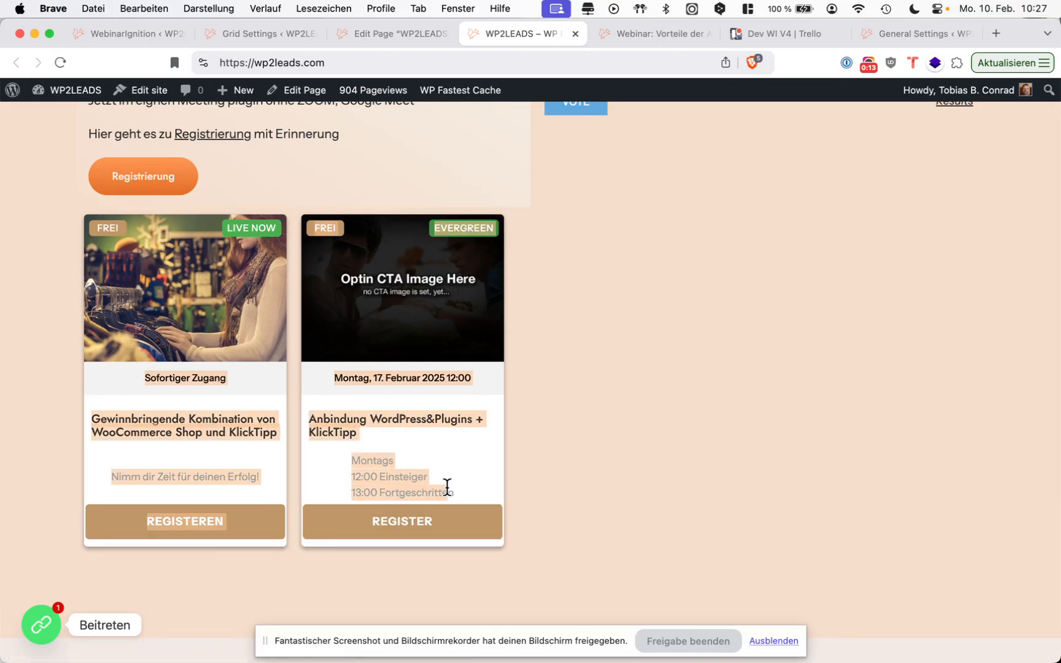
# Examine the webinar cards on the homepage, including their descriptions, access times and type badges.
pyautogui.click(445, 486)
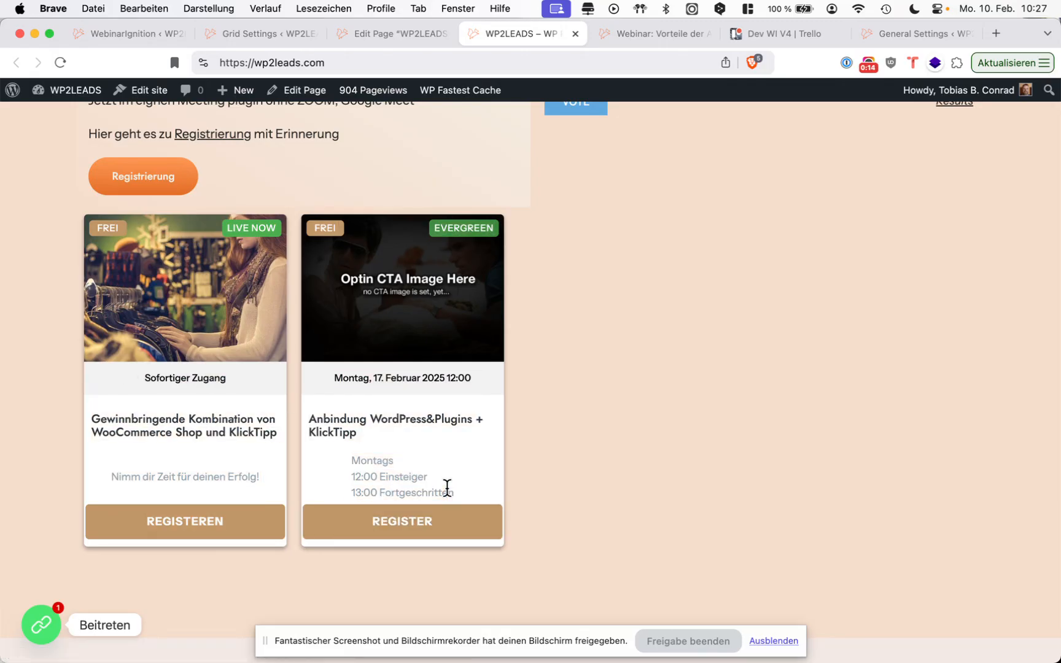
pyautogui.tripleClick(266, 488)
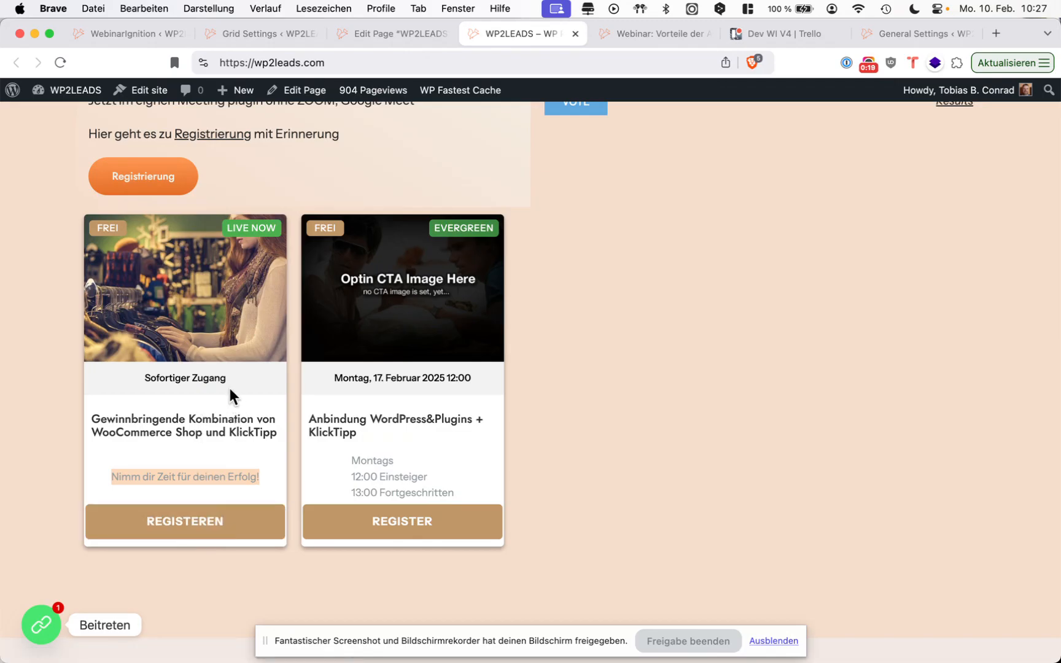
pyautogui.moveTo(227, 389); pyautogui.dragTo(142, 379)
pyautogui.click(233, 230)
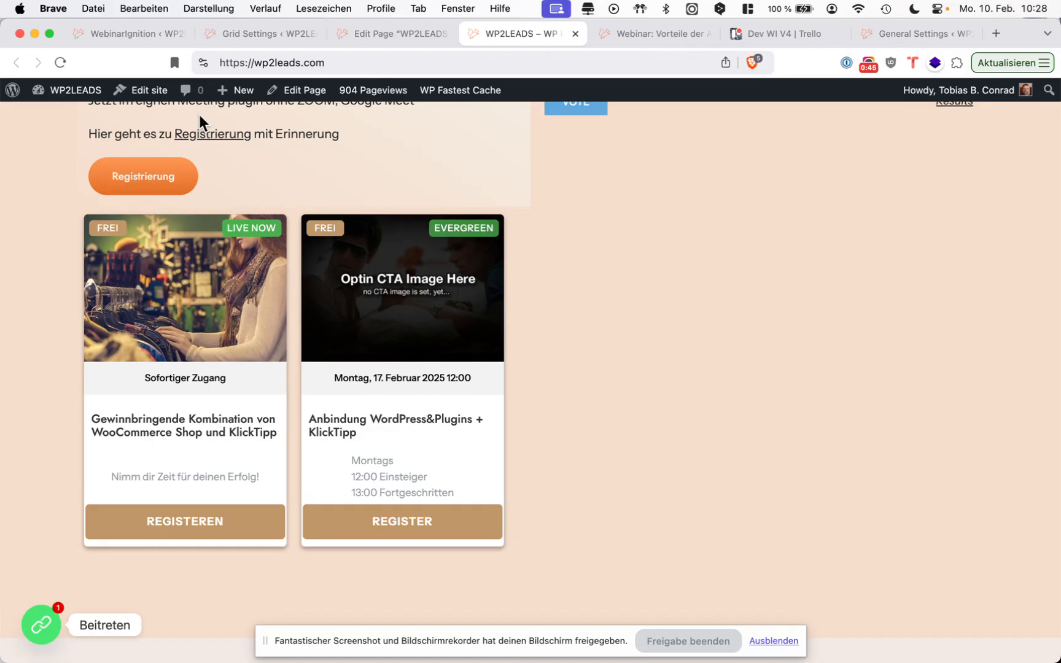
pyautogui.tripleClick(473, 377)
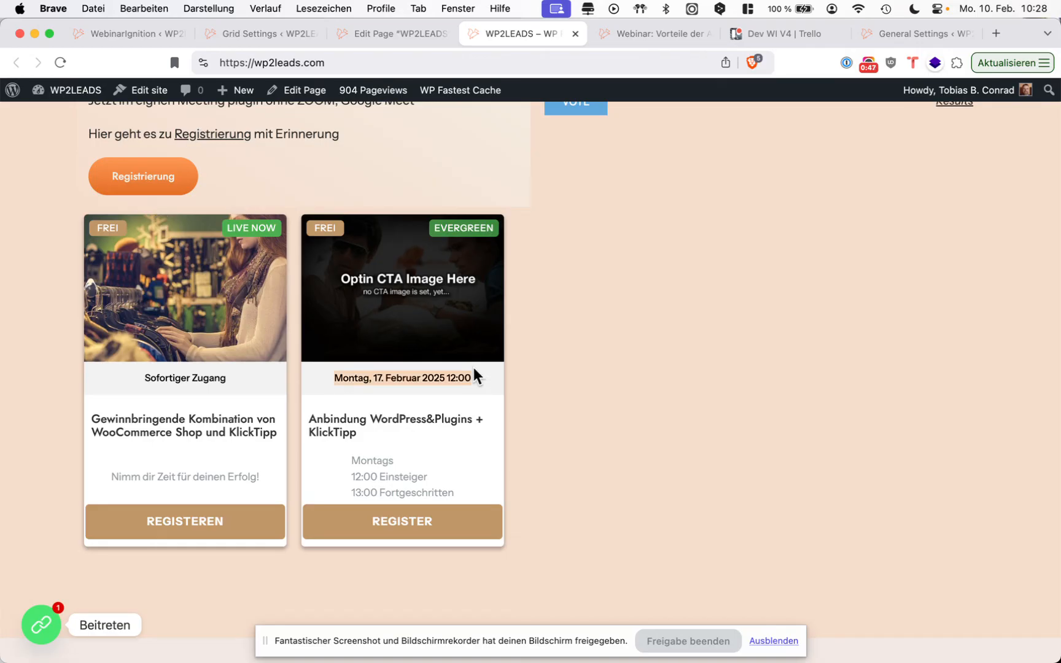
# Check the language setting in the webinar details of the "Anbindung WordPress&Plugins + KlickTipp" webinar dashboard.
pyautogui.click(145, 39)
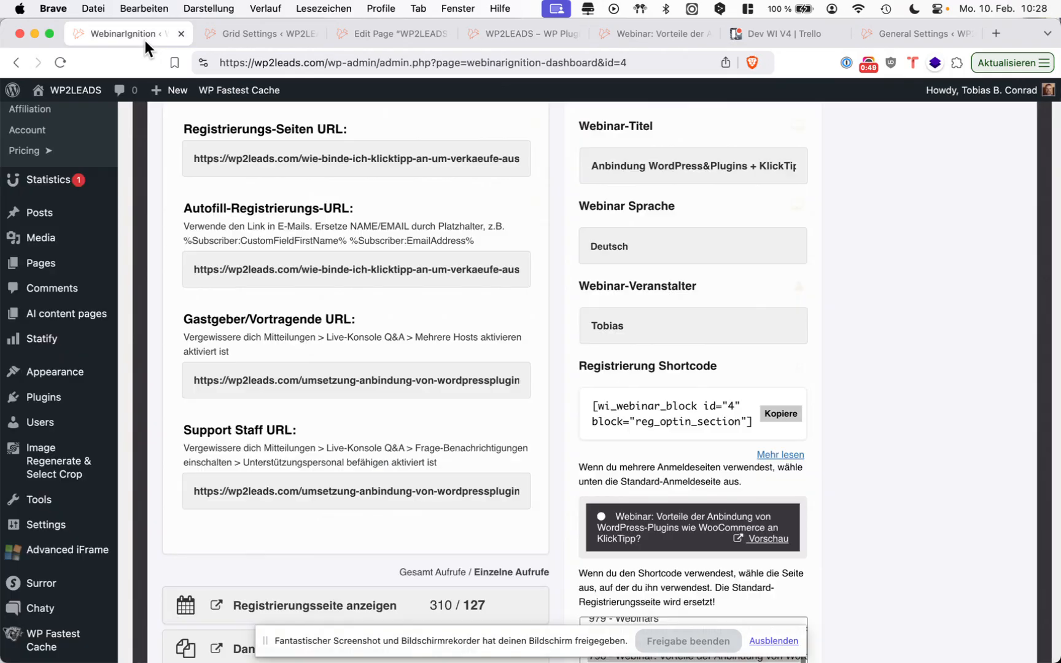
pyautogui.moveTo(628, 246); pyautogui.dragTo(580, 211)
pyautogui.scroll(5, 499, 258)
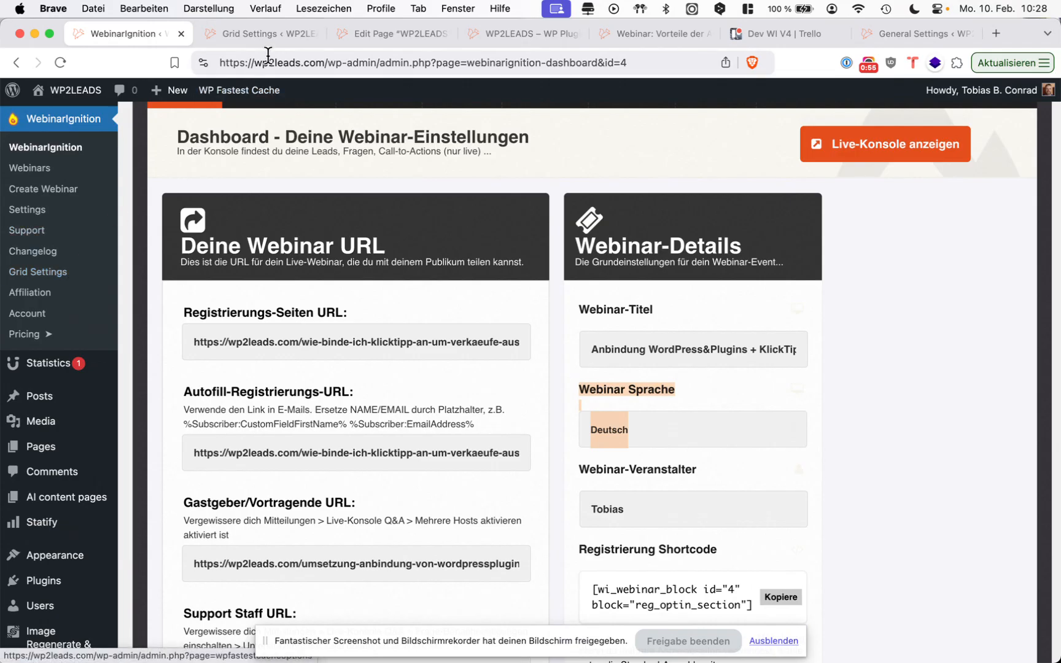
# Browse the webinars available for selection in the WebinarIgnition grid shortcode settings.
pyautogui.click(279, 38)
pyautogui.click(274, 185)
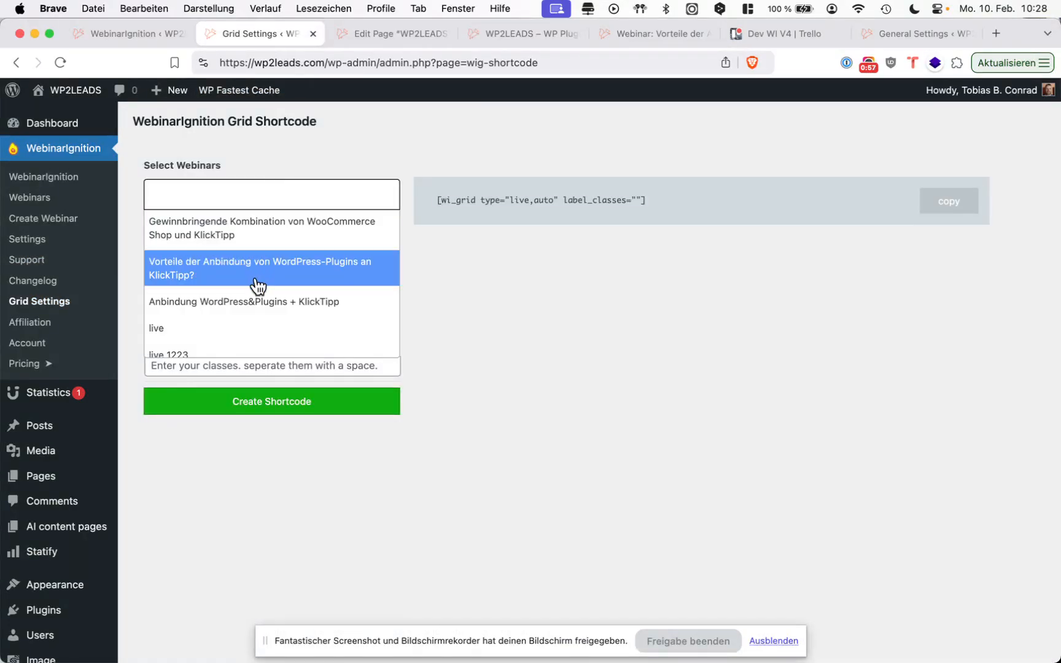
pyautogui.scroll(-2, 264, 287)
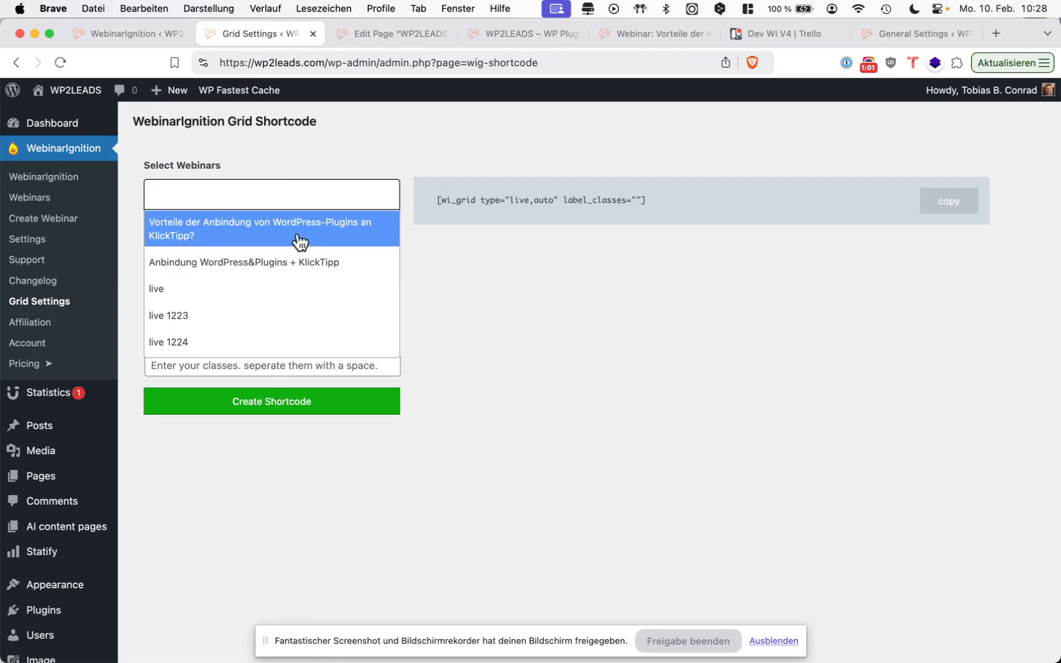
pyautogui.scroll(1, 281, 296)
pyautogui.scroll(2, 280, 291)
pyautogui.scroll(-2, 280, 290)
pyautogui.scroll(2, 280, 290)
pyautogui.click(474, 291)
# Generate a grid shortcode with label class "english" for the webinars "Gewinnbringende Kombination von WooCommerce Shop und KlickTipp" and "Vorteile der Anbindung von WordPress-Plugins an KlickTipp?".
pyautogui.click(304, 363)
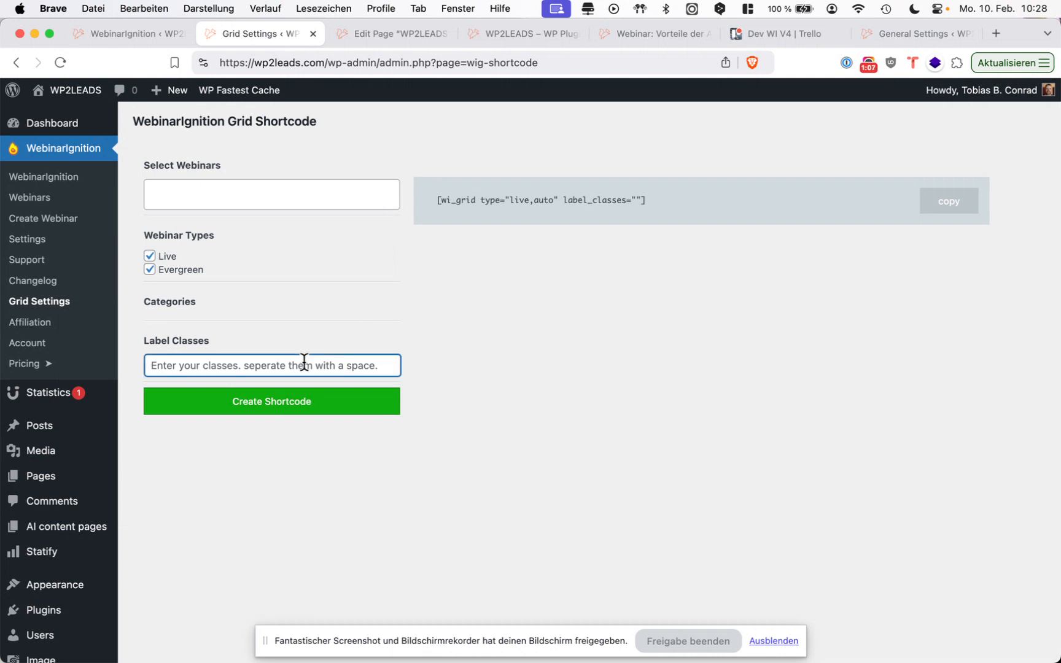
pyautogui.write('english')
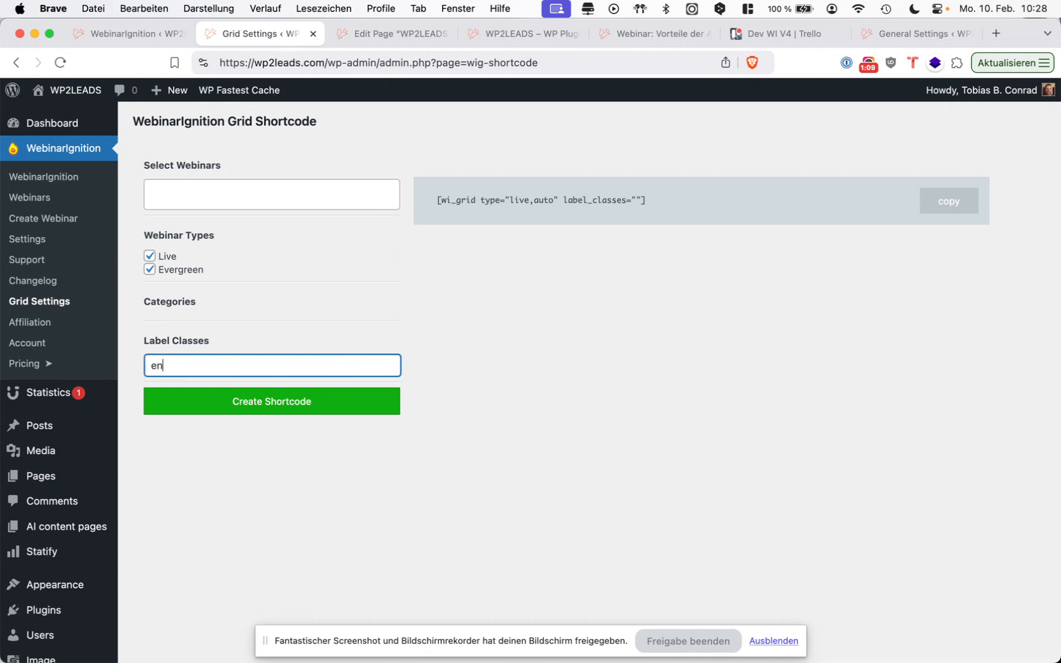
pyautogui.click(219, 202)
pyautogui.click(217, 228)
pyautogui.click(209, 245)
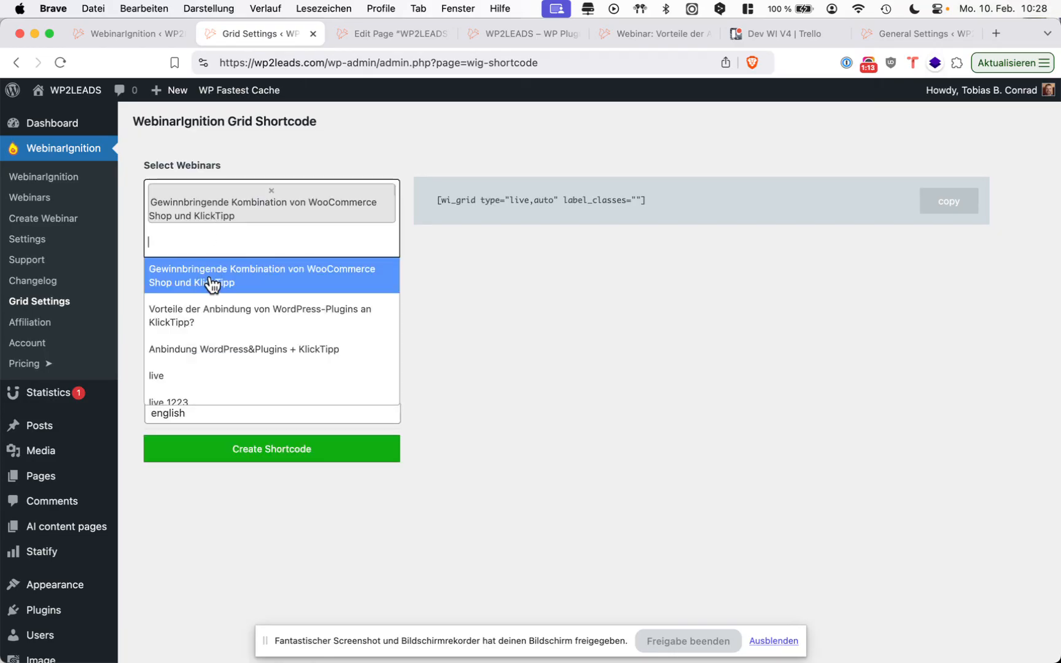
pyautogui.click(210, 282)
pyautogui.click(264, 204)
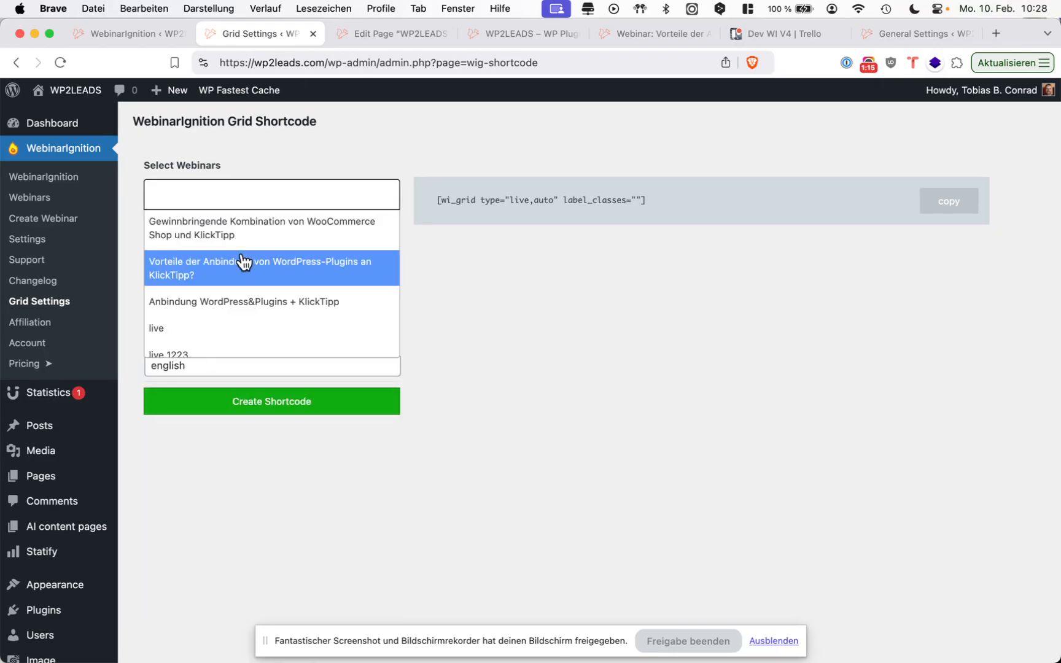
pyautogui.click(242, 260)
pyautogui.click(242, 254)
pyautogui.click(246, 282)
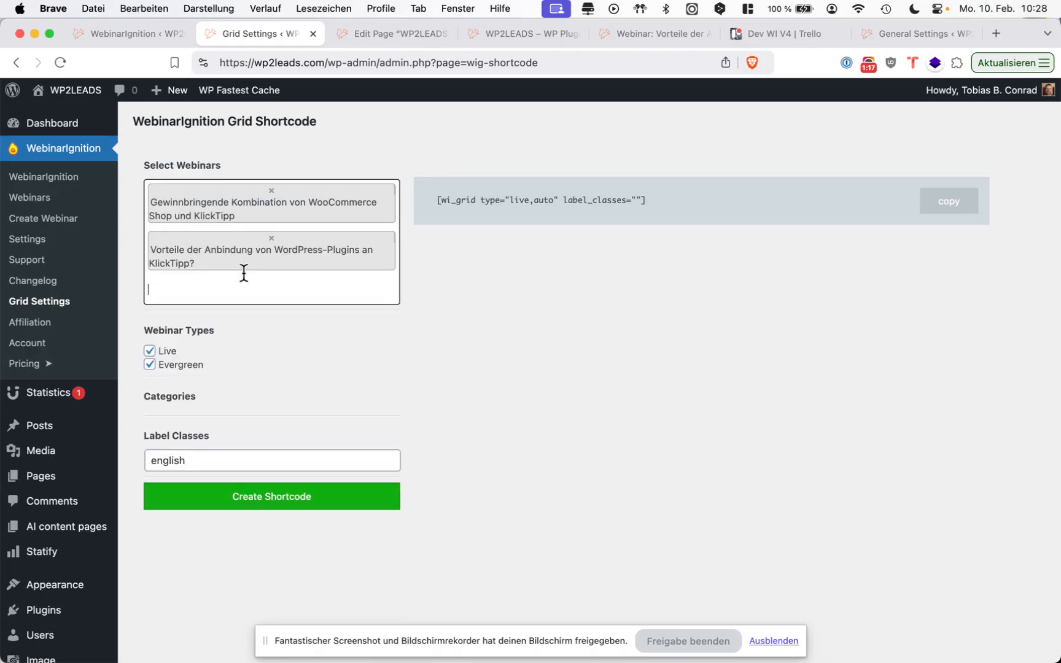
pyautogui.click(310, 496)
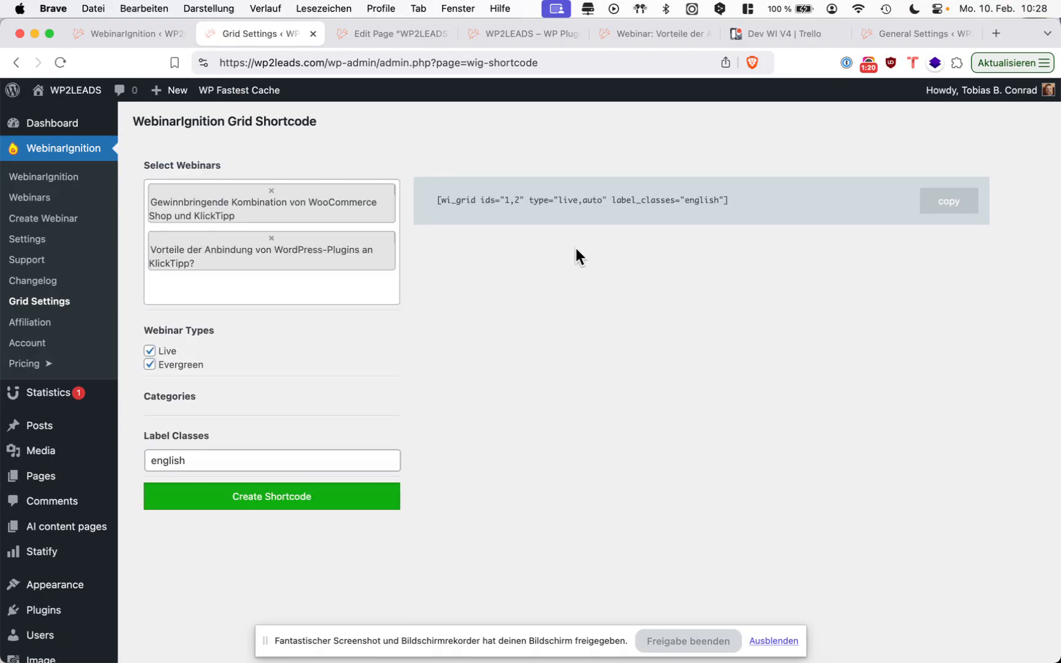
# Examine the generated grid shortcode, especially its label class value.
pyautogui.tripleClick(698, 207)
pyautogui.doubleClick(696, 200)
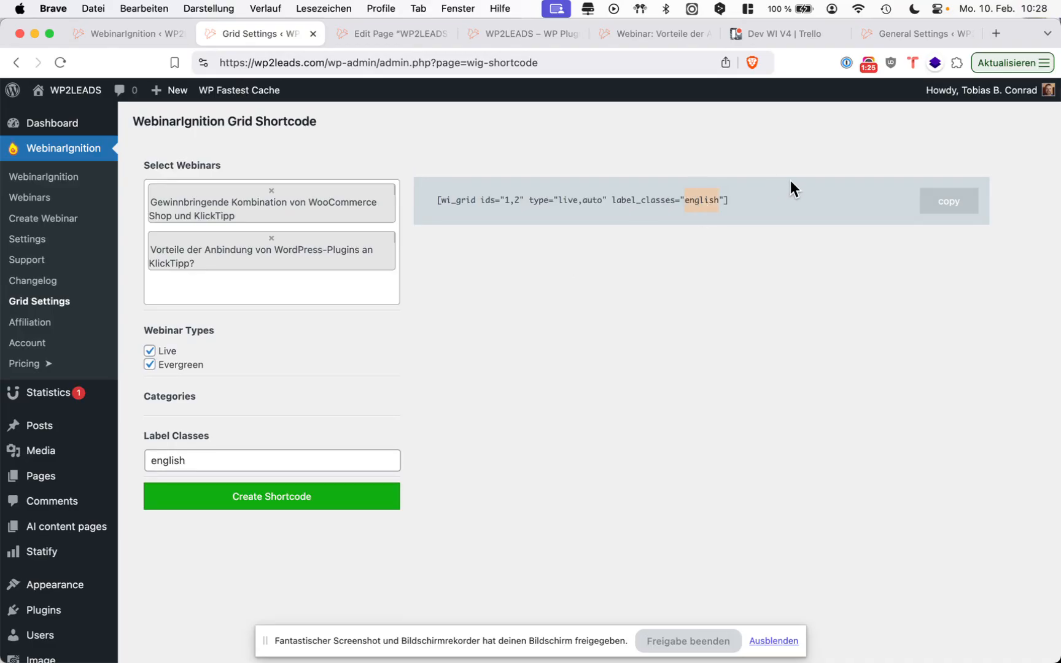
pyautogui.tripleClick(784, 198)
pyautogui.click(755, 229)
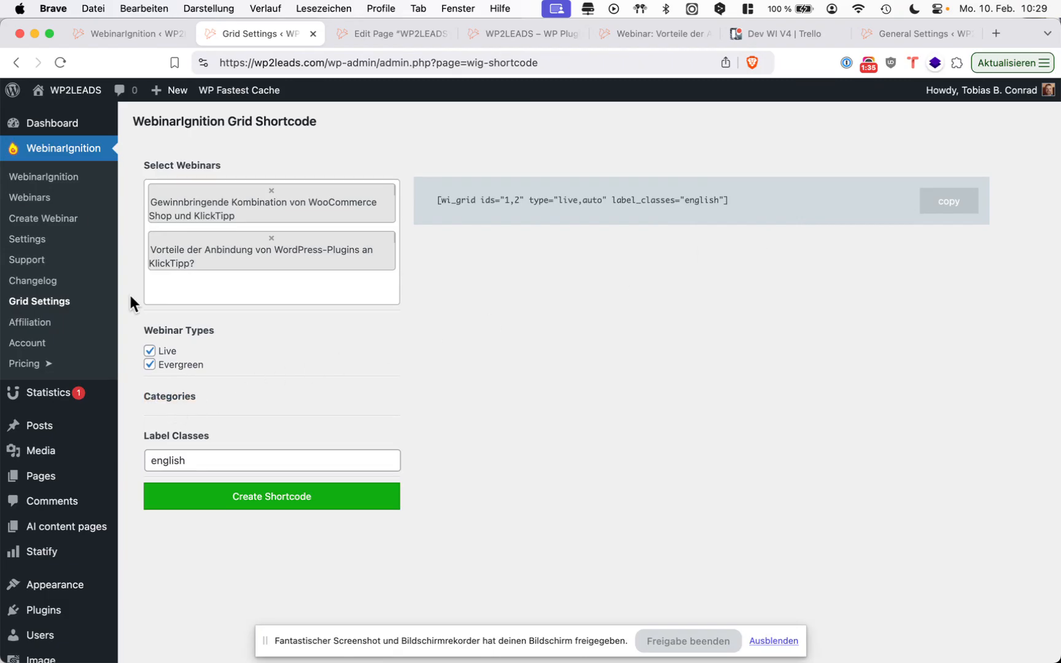
# Look through the list of all webinars in a separate tab and open the dashboard of the webinar "live".
pyautogui.keyDown('super'); pyautogui.click(48, 176); pyautogui.keyUp('super')
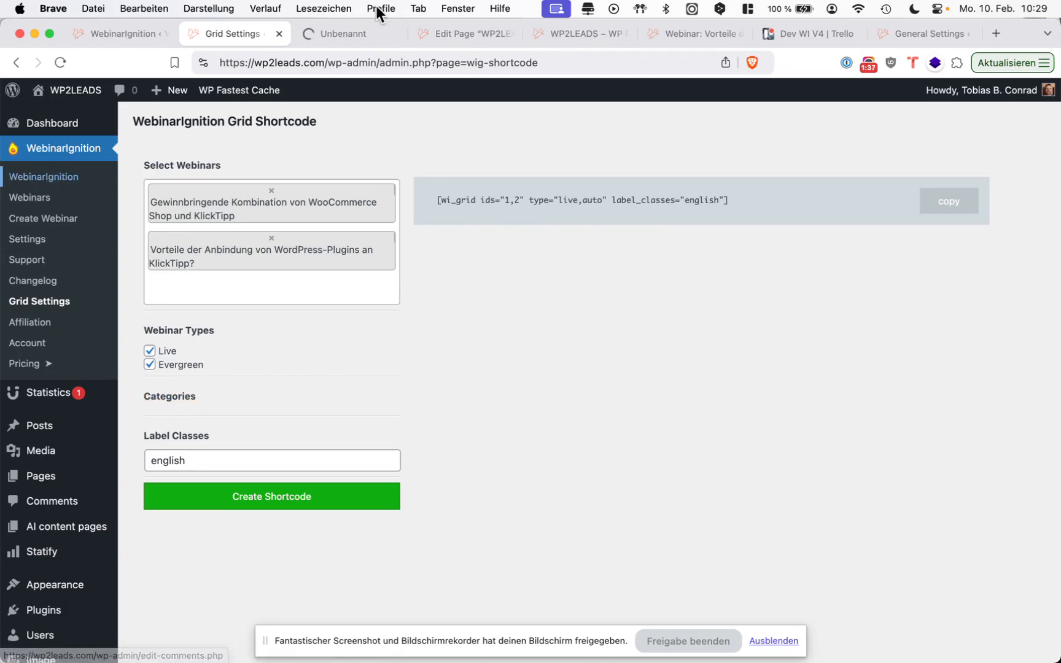
pyautogui.click(359, 31)
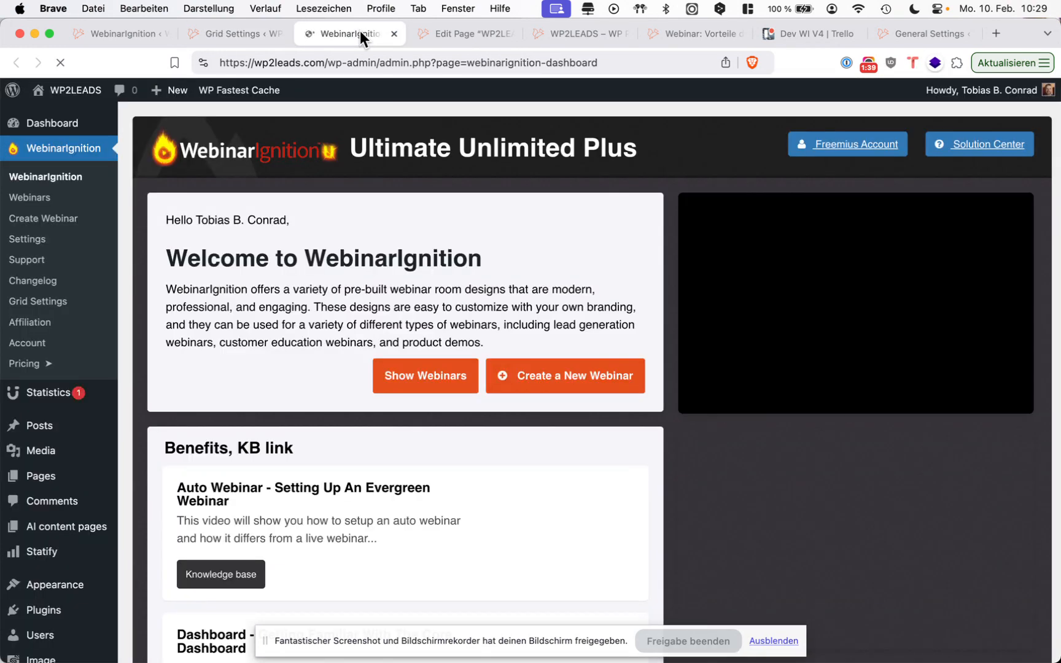
pyautogui.click(470, 378)
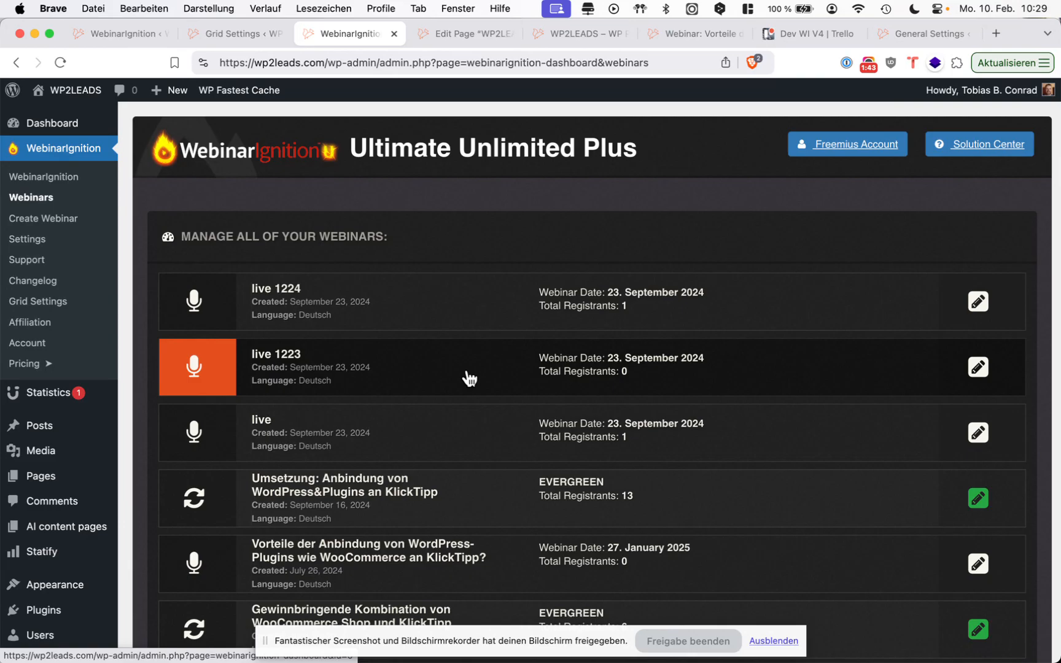
pyautogui.scroll(-3, 470, 379)
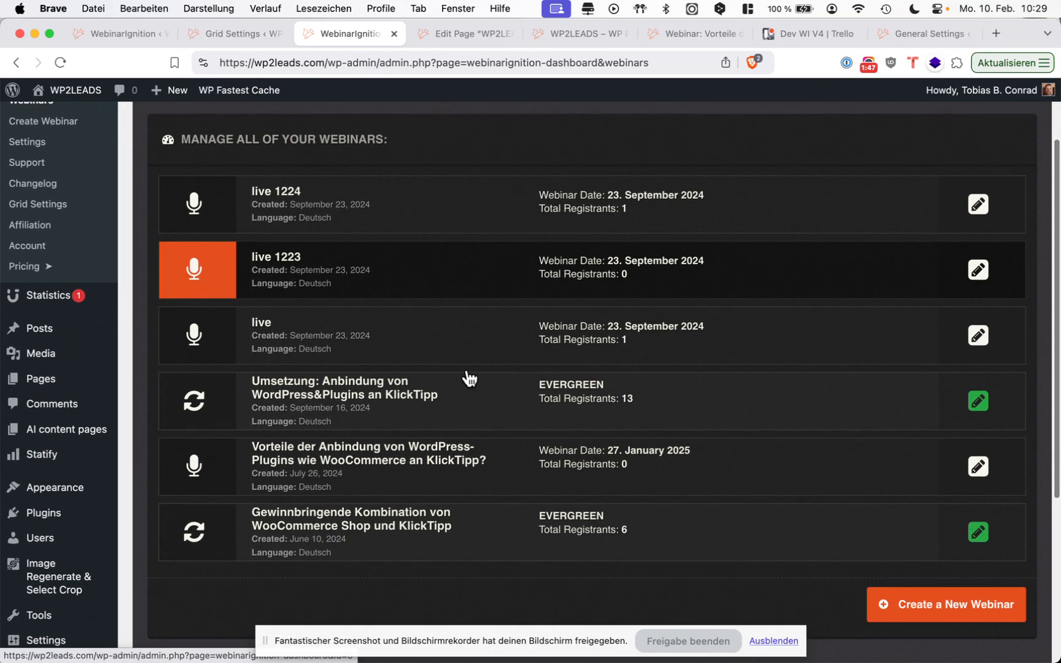
pyautogui.scroll(-1, 469, 379)
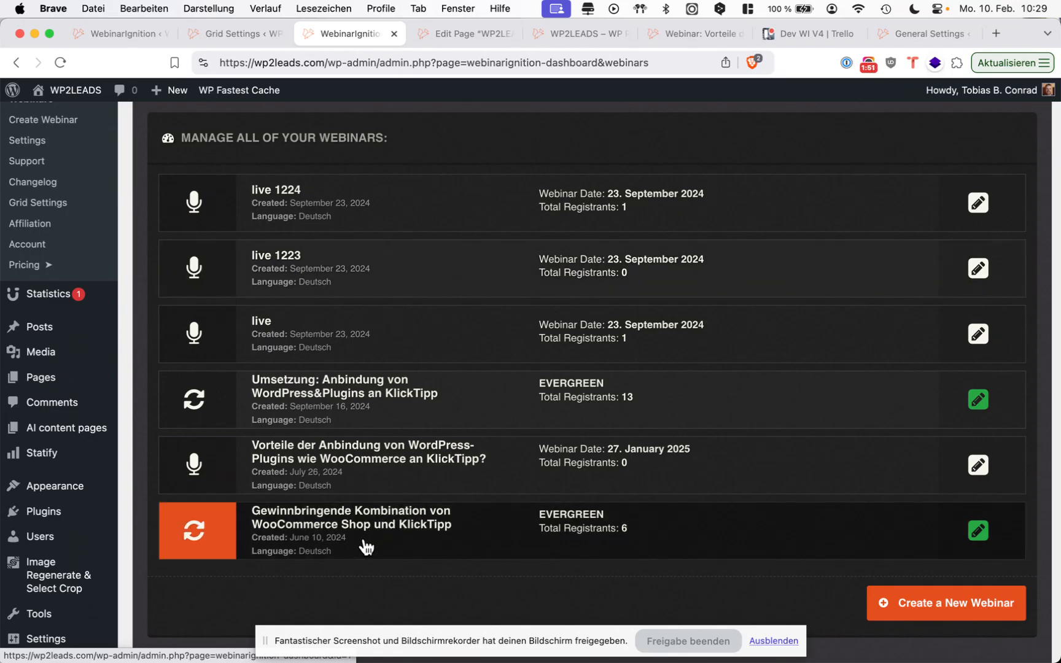
pyautogui.click(332, 347)
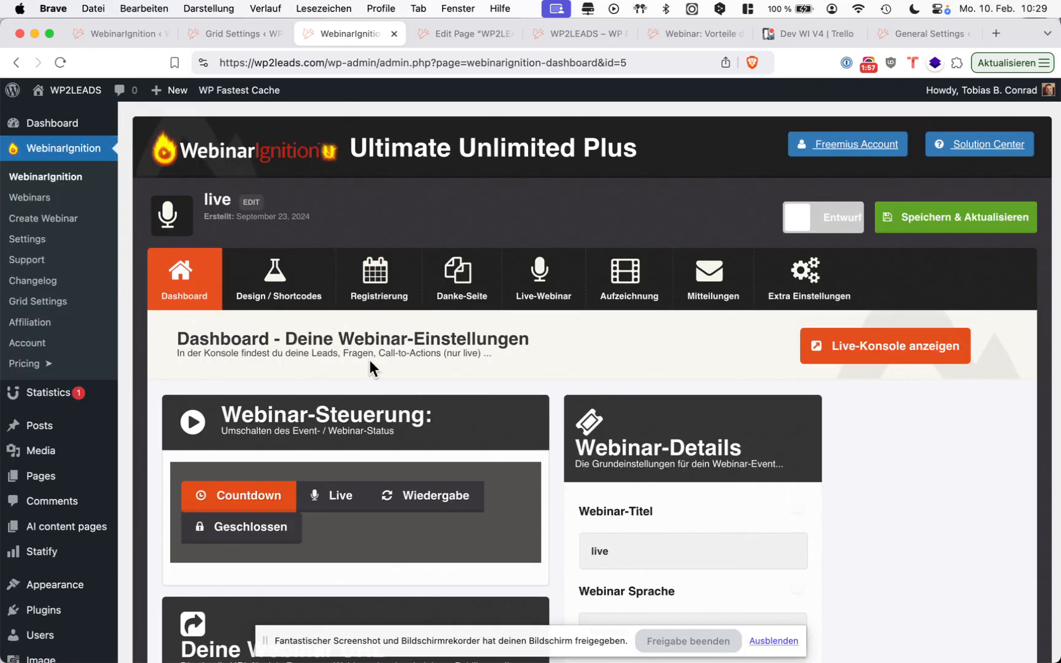
# Preview the "live" webinar's default registration page and open that page for editing.
pyautogui.scroll(-10, 370, 360)
pyautogui.scroll(-1, 372, 356)
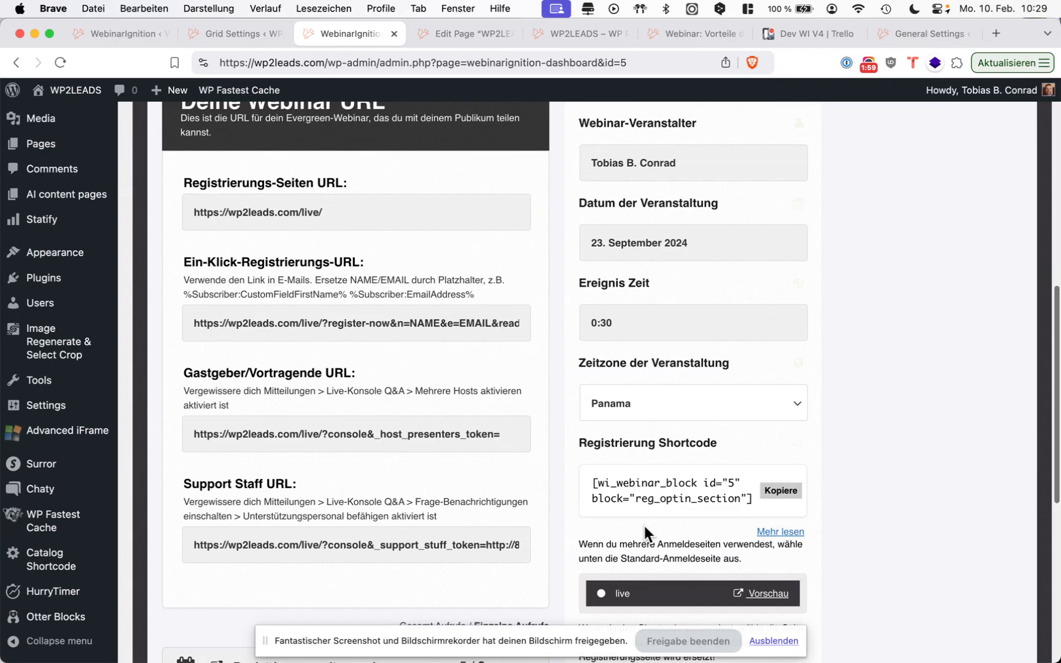
pyautogui.click(758, 591)
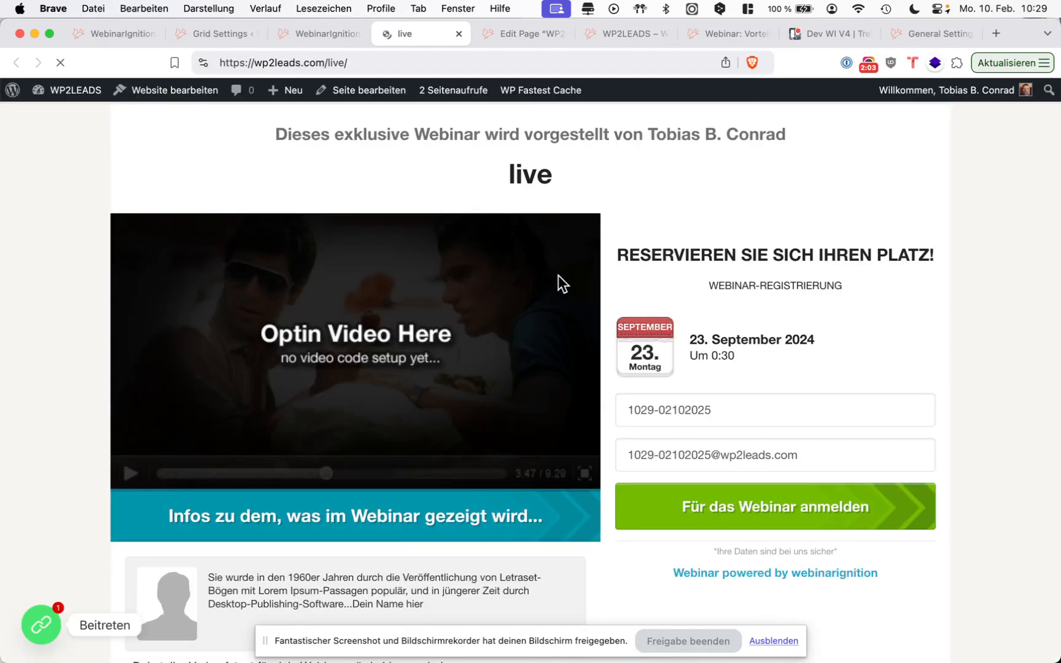
pyautogui.click(364, 92)
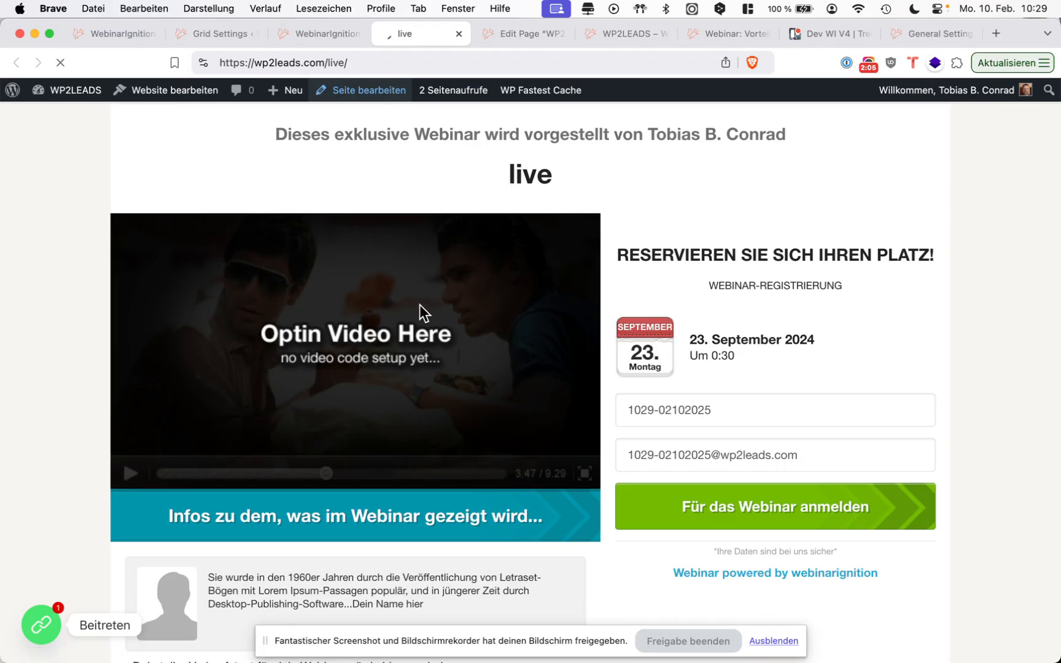
# Examine the page's WebinarIgnition grid settings for archive visibility and grid categories.
pyautogui.scroll(-5, 357, 353)
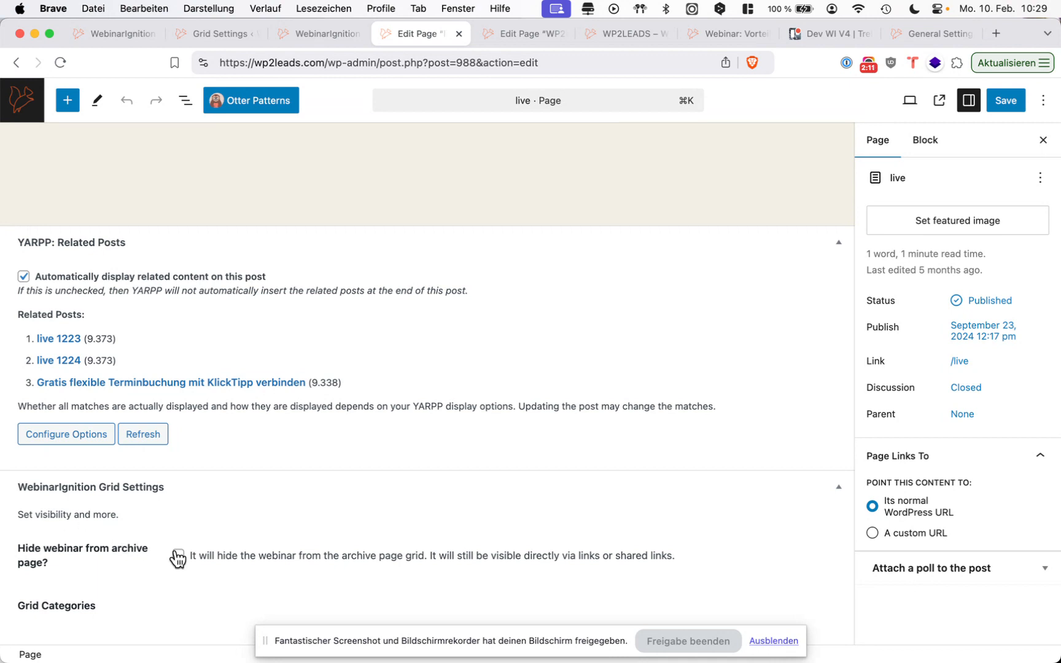
pyautogui.moveTo(123, 616); pyautogui.dragTo(122, 587)
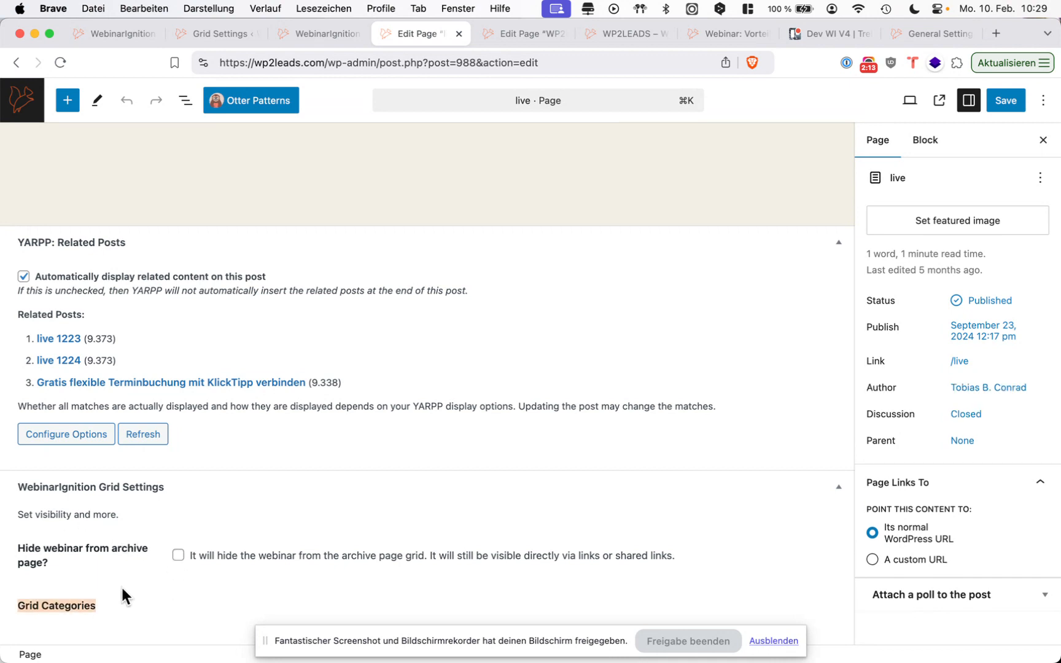
pyautogui.click(122, 588)
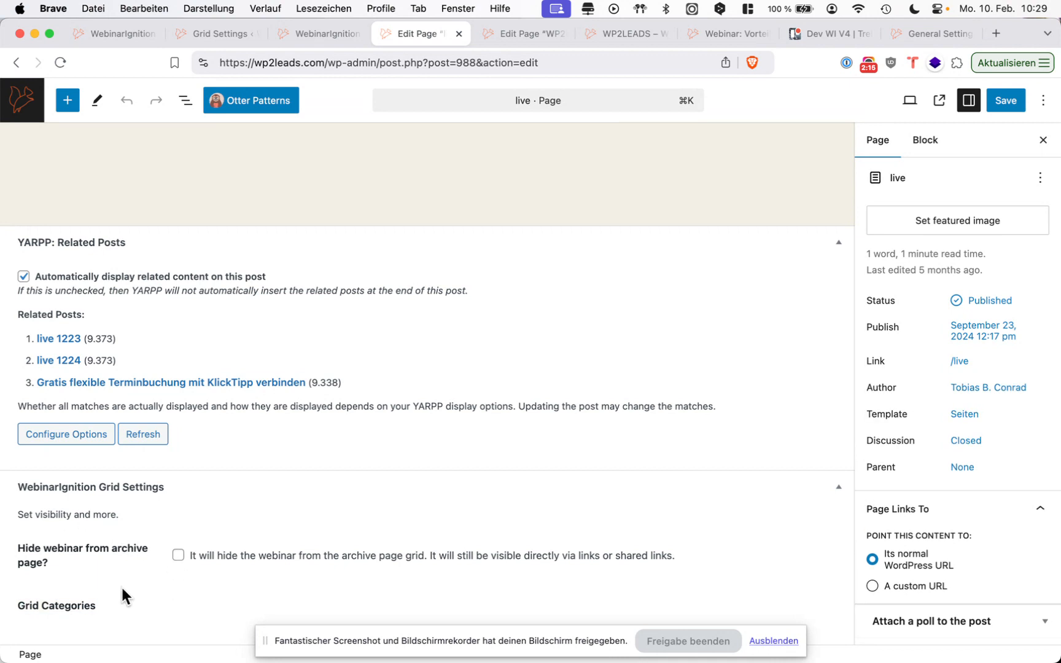
# Close the "live" page editor and its webinar dashboard, and copy the generated shortcode from the grid settings.
pyautogui.press('super+w')
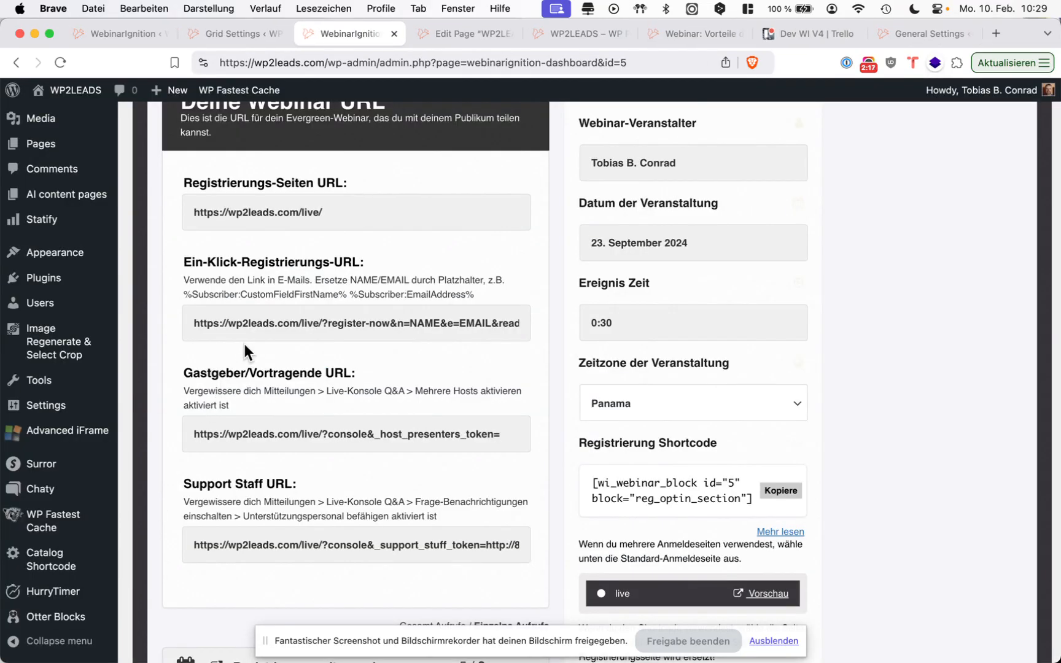
pyautogui.press('super+w')
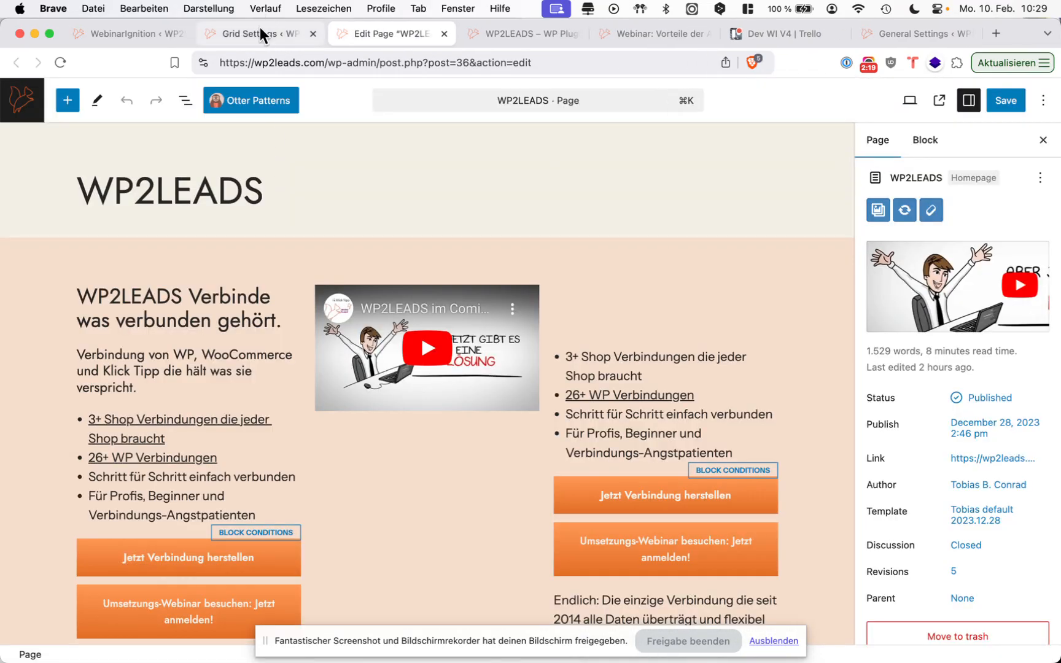
pyautogui.click(259, 28)
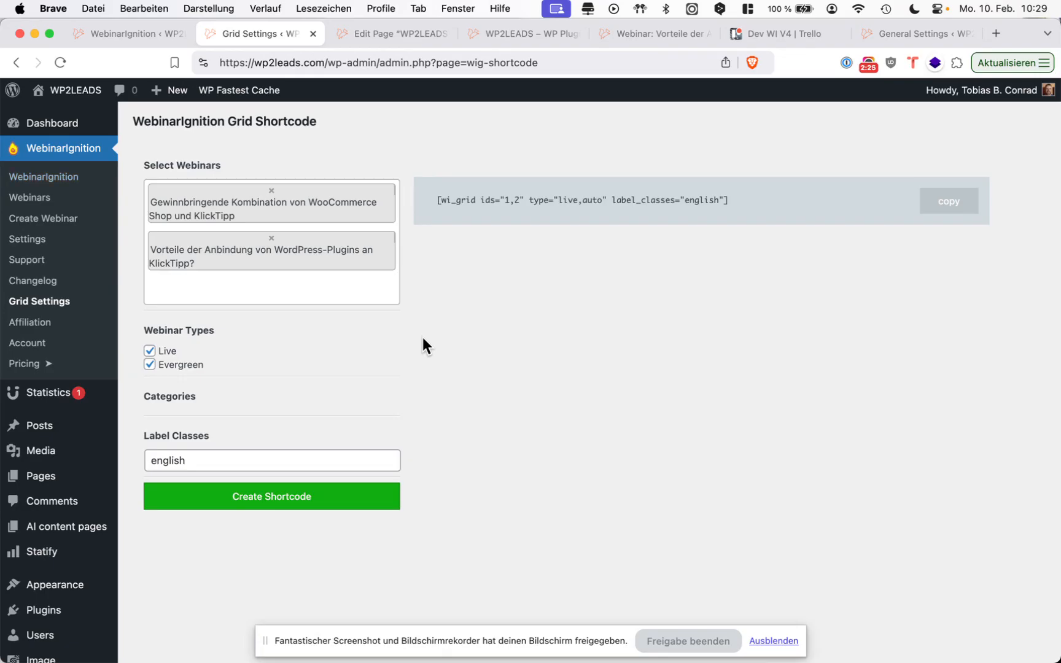
pyautogui.doubleClick(226, 452)
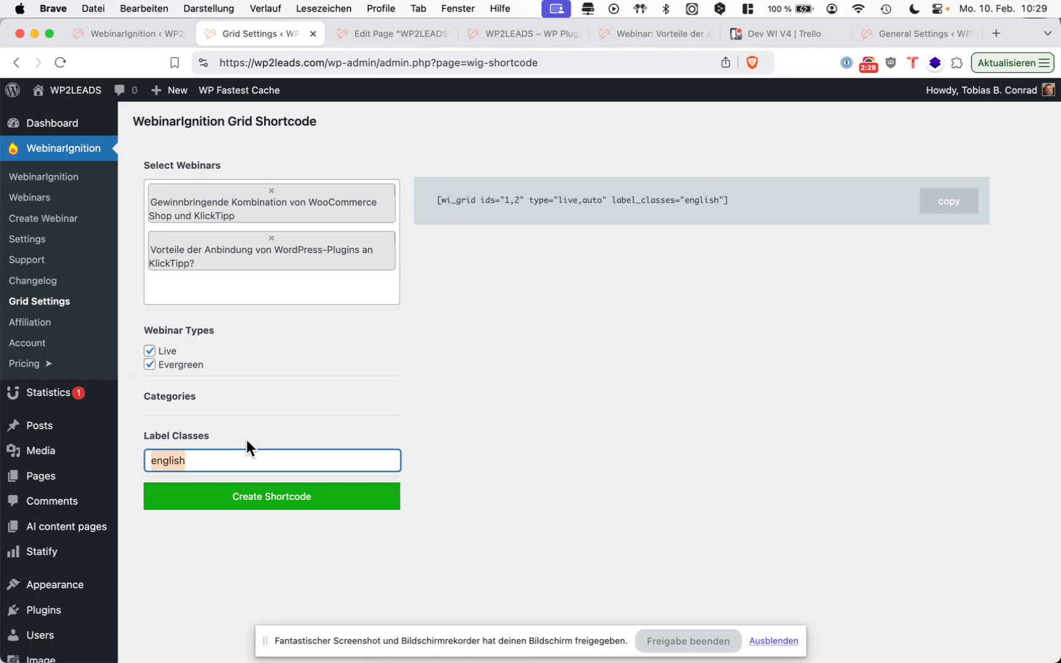
pyautogui.click(749, 200)
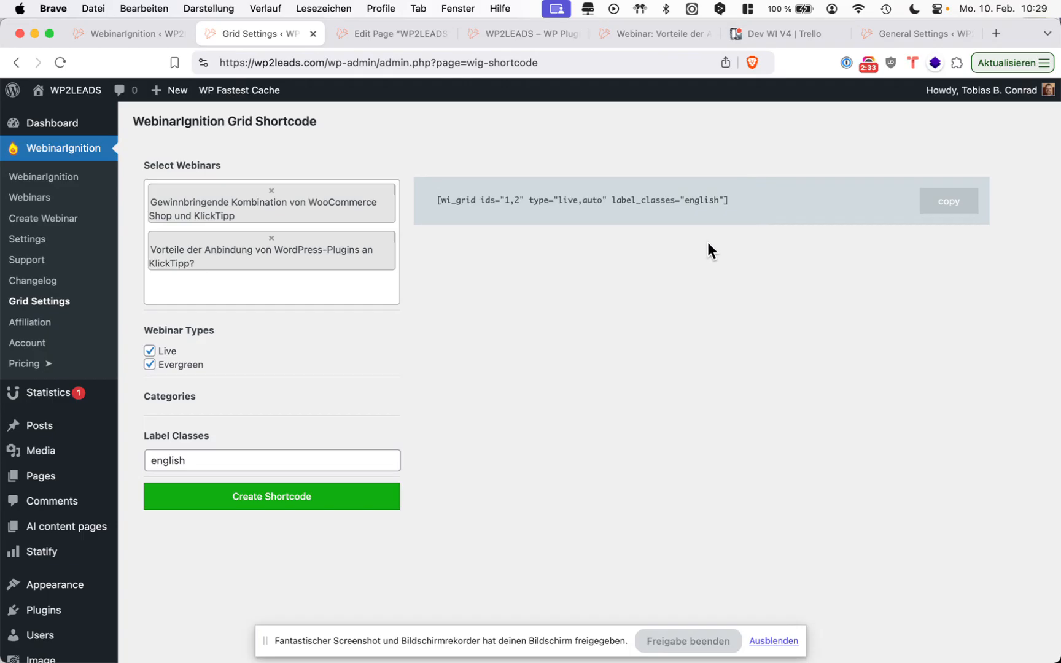
pyautogui.click(956, 208)
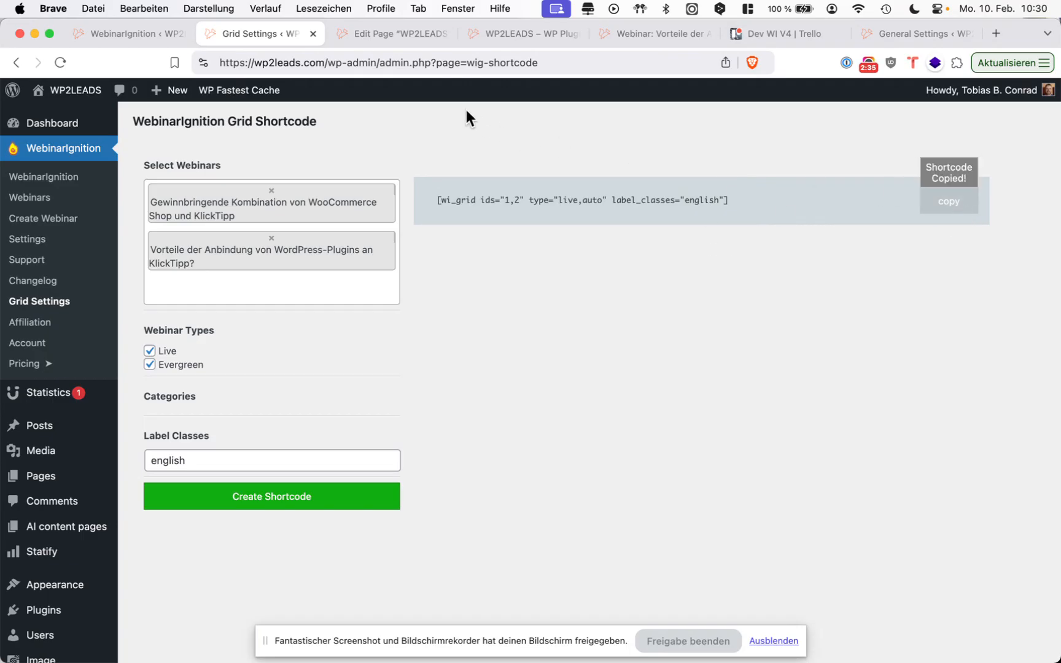
# Locate the webinar grid shortcode block in the WP2LEADS homepage editor and select the surrounding Webinare group.
pyautogui.click(383, 46)
pyautogui.scroll(-15, 365, 418)
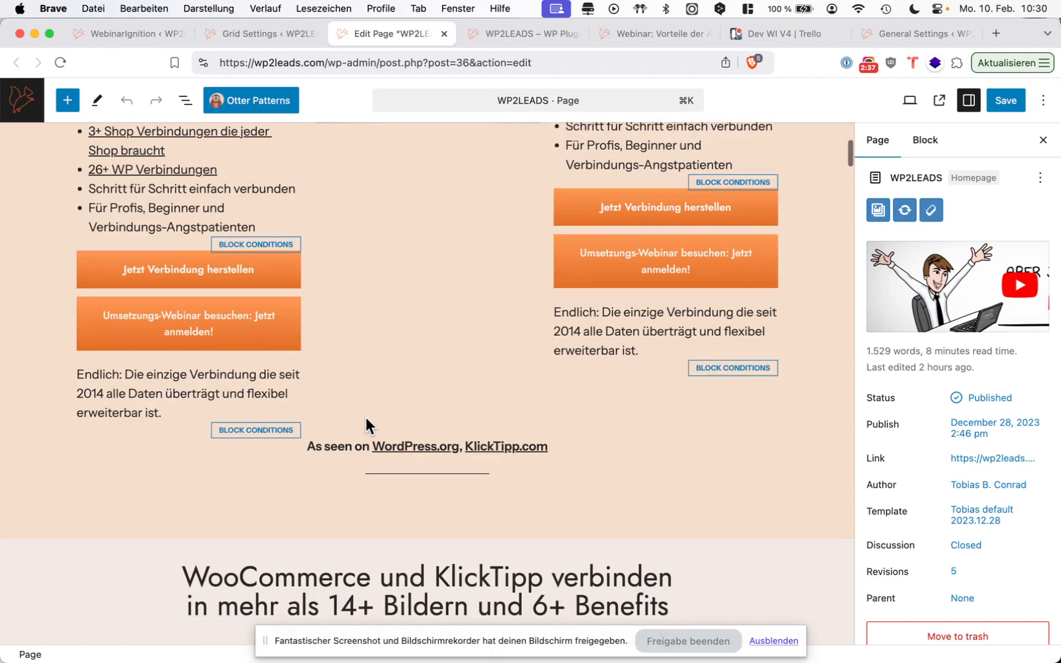
pyautogui.scroll(-12, 366, 418)
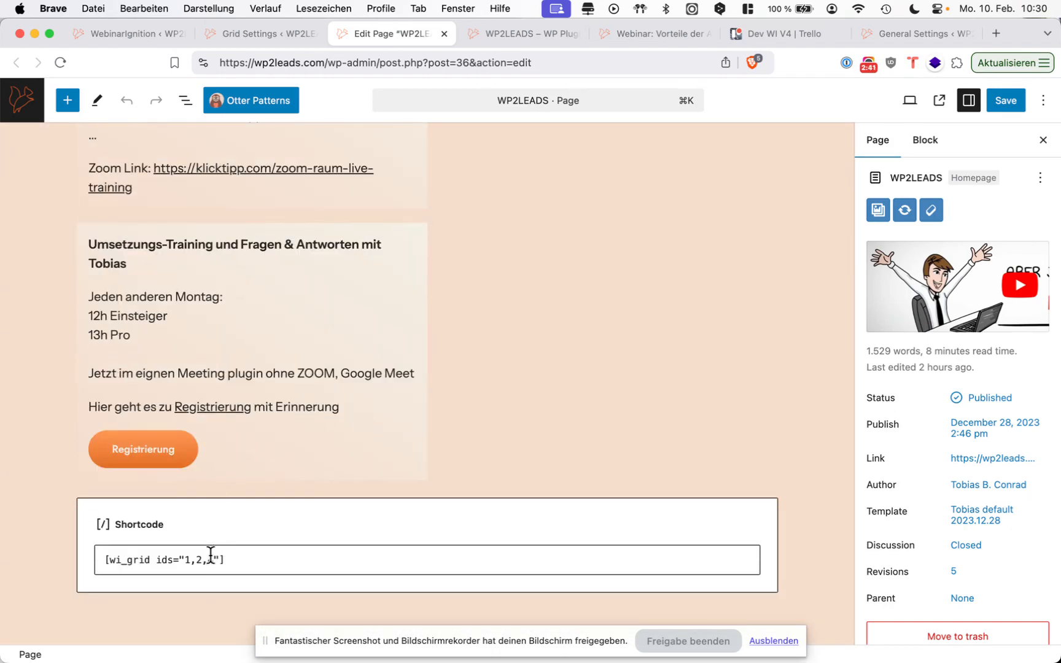
pyautogui.click(208, 558)
pyautogui.click(298, 478)
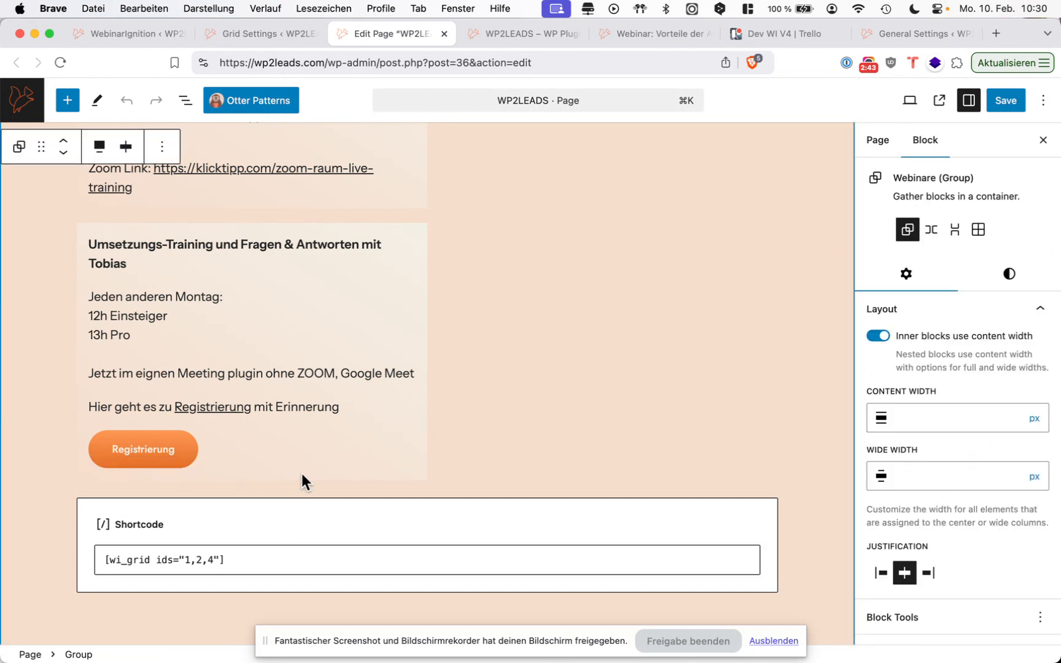
# Insert a Shortcode block below the Registrierung button in the Umsetzungs-Training column and paste [wi_grid ids="1,2" type="live,auto" label_classes="english"] into it.
pyautogui.click(302, 472)
pyautogui.click(304, 465)
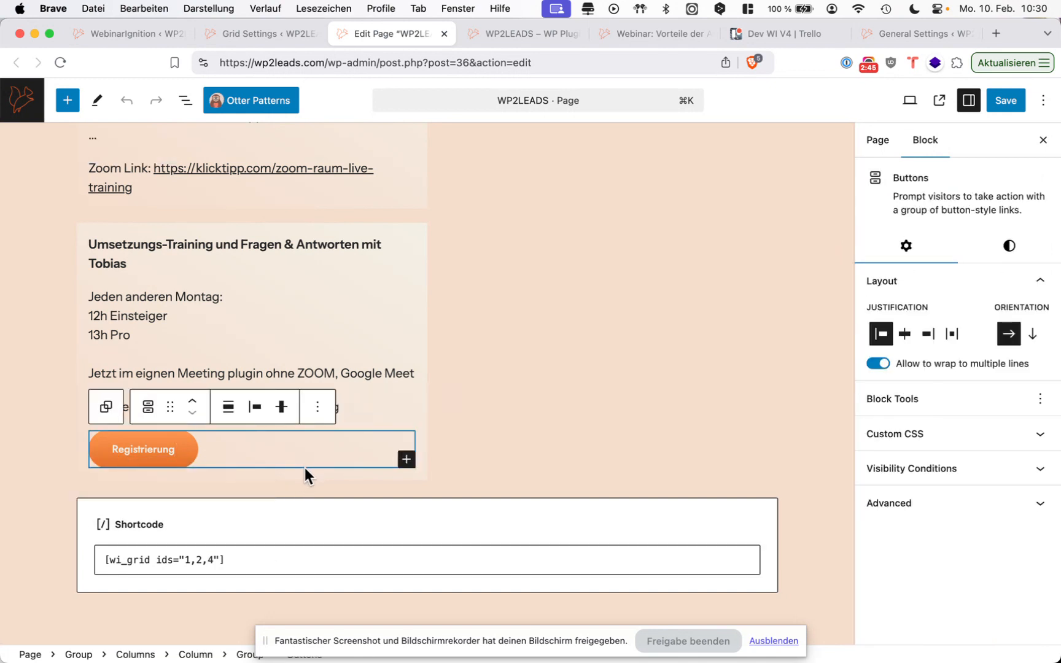
pyautogui.press('Return')
pyautogui.write('/')
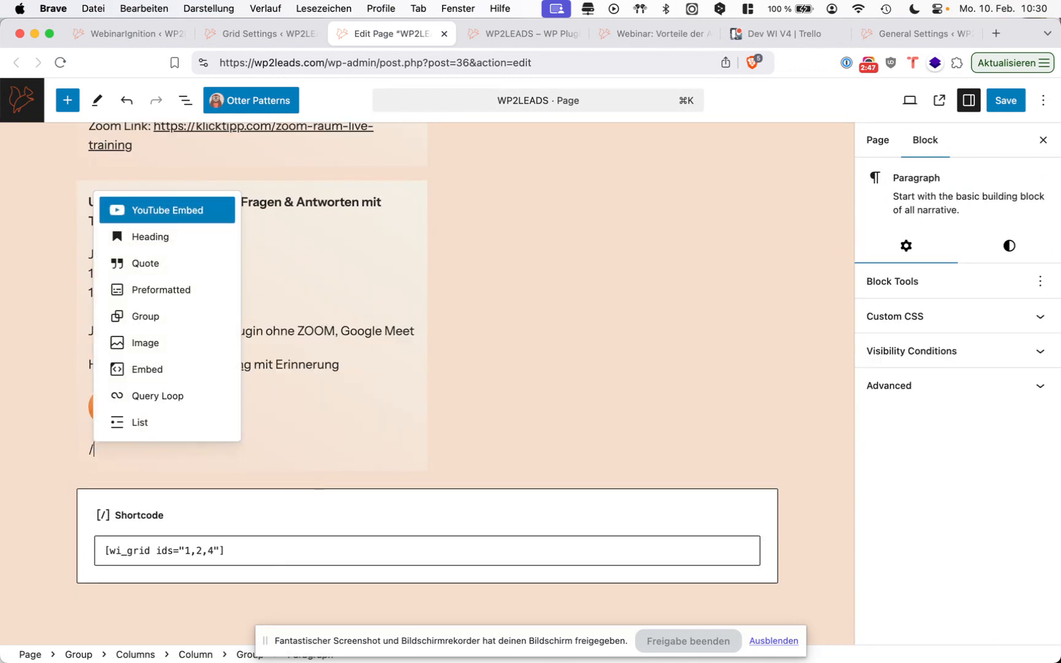
pyautogui.write('s')
pyautogui.press('Down')
pyautogui.press('Return')
pyautogui.press('super+v')
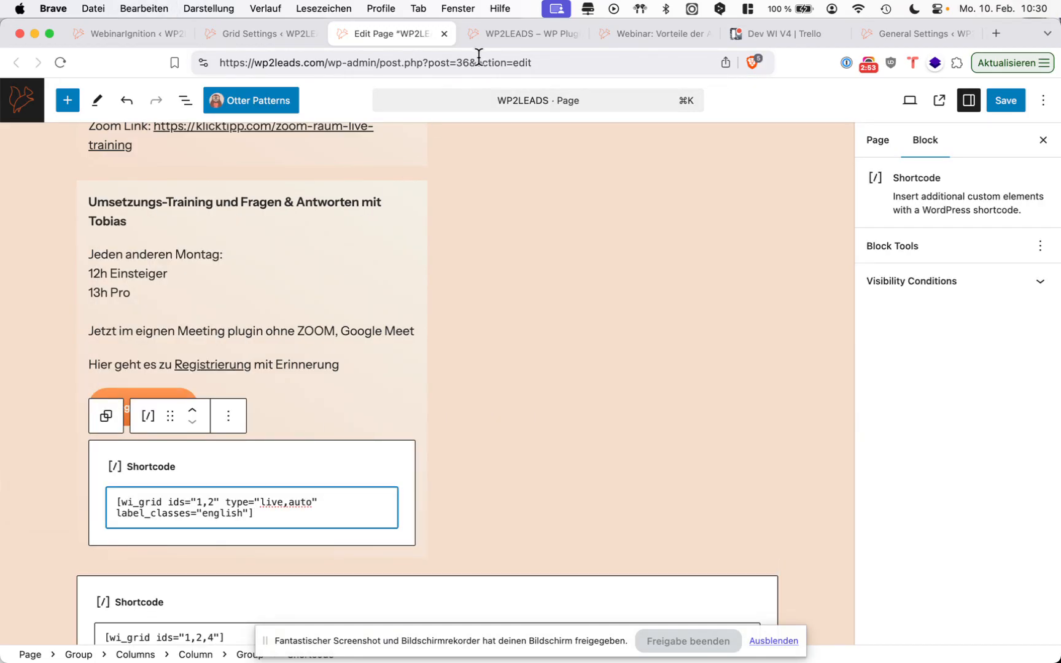
# Check how the webinar grid on the live WP2LEADS homepage adapts to a narrow browser window, and restore the full width.
pyautogui.click(495, 38)
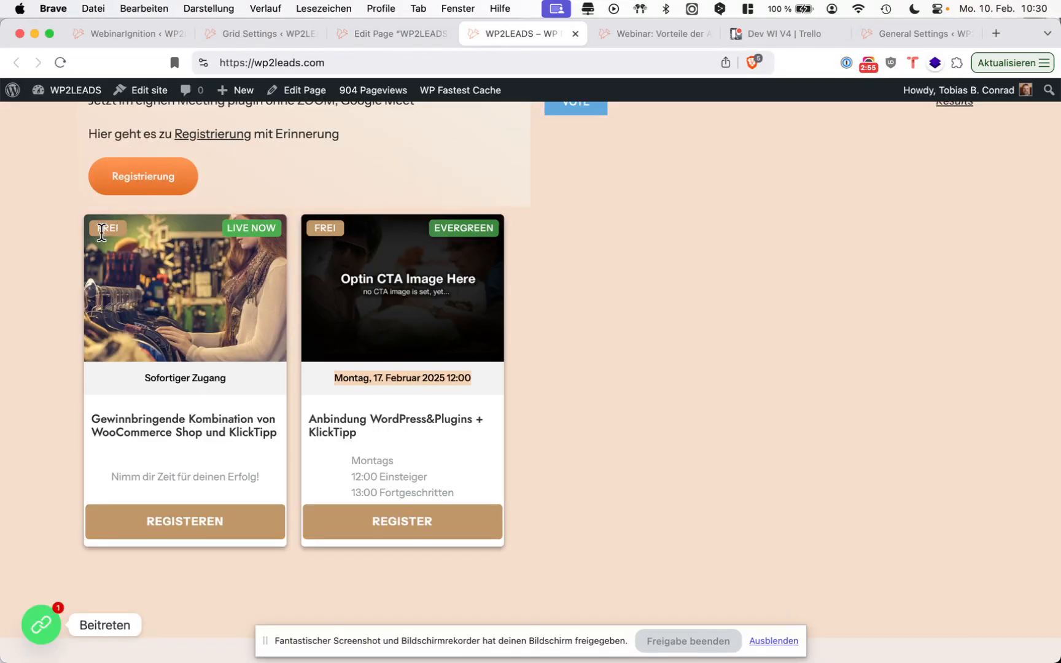
pyautogui.moveTo(1056, 391); pyautogui.dragTo(368, 417)
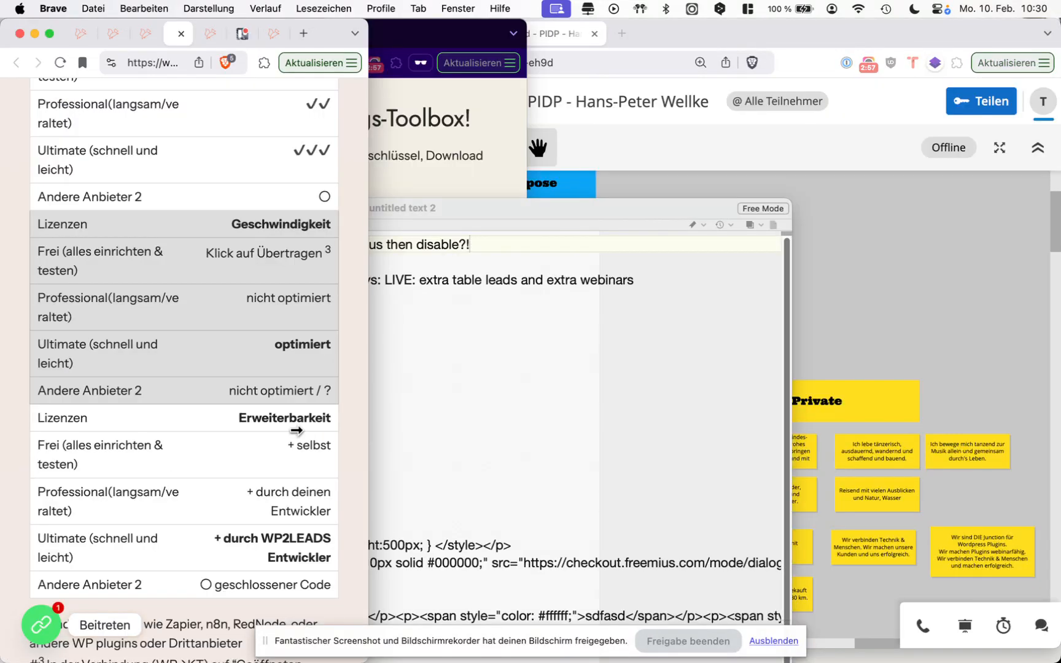
pyautogui.scroll(-1, 292, 429)
pyautogui.scroll(-20, 293, 429)
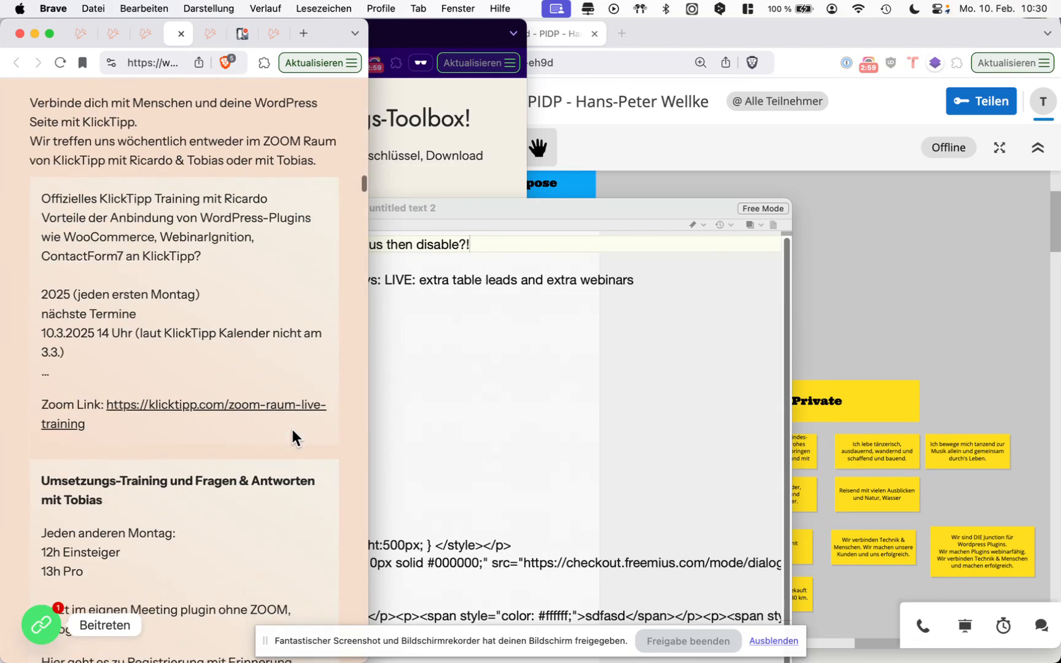
pyautogui.scroll(5, 292, 436)
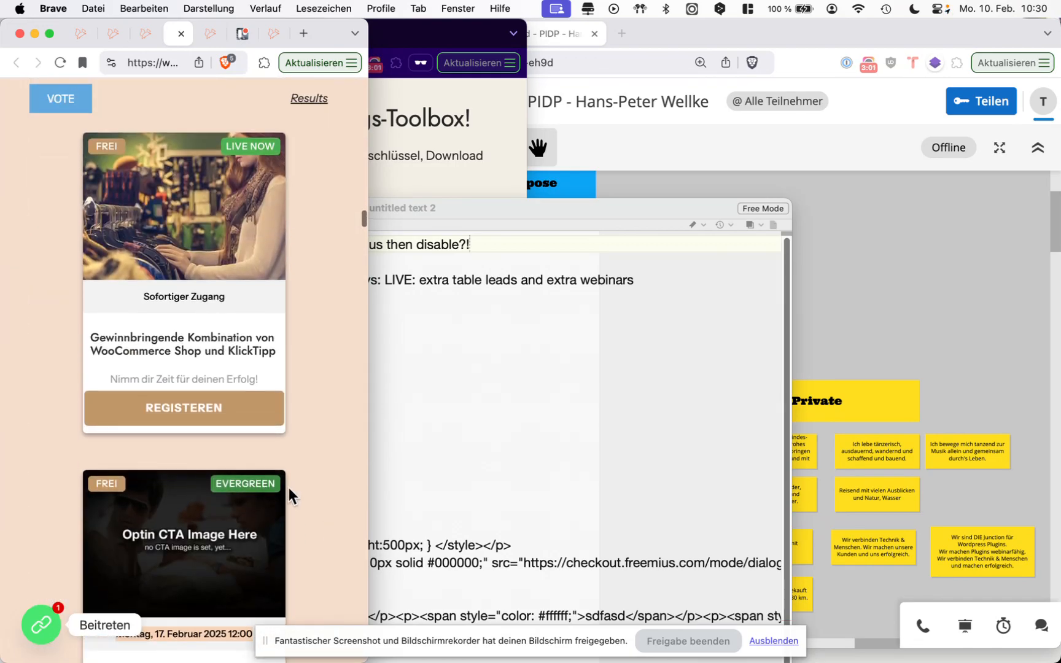
pyautogui.moveTo(368, 345); pyautogui.dragTo(1055, 342)
pyautogui.scroll(5, 707, 232)
pyautogui.scroll(10, 708, 240)
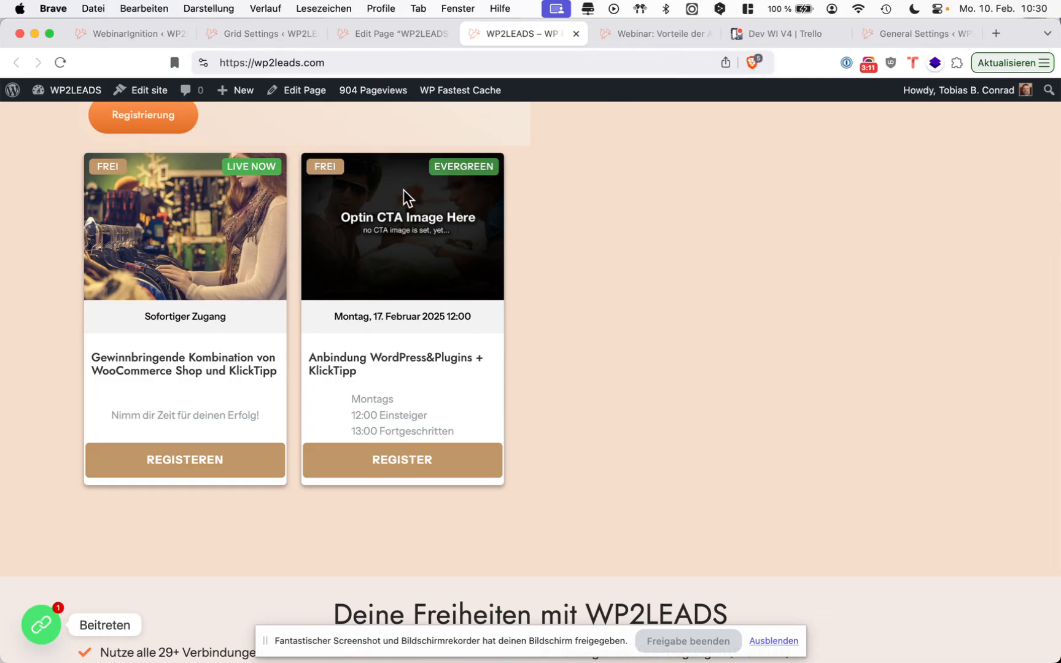
# Compare the webinar's registration page with its homepage grid card, and examine the date, title and description on both cards.
pyautogui.click(643, 43)
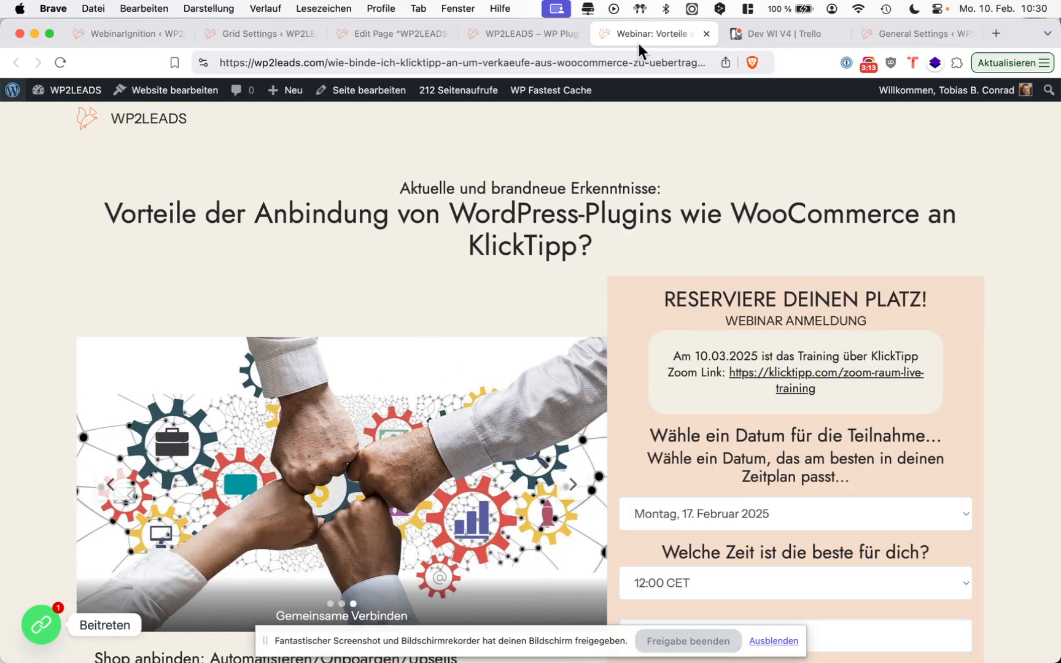
pyautogui.click(498, 42)
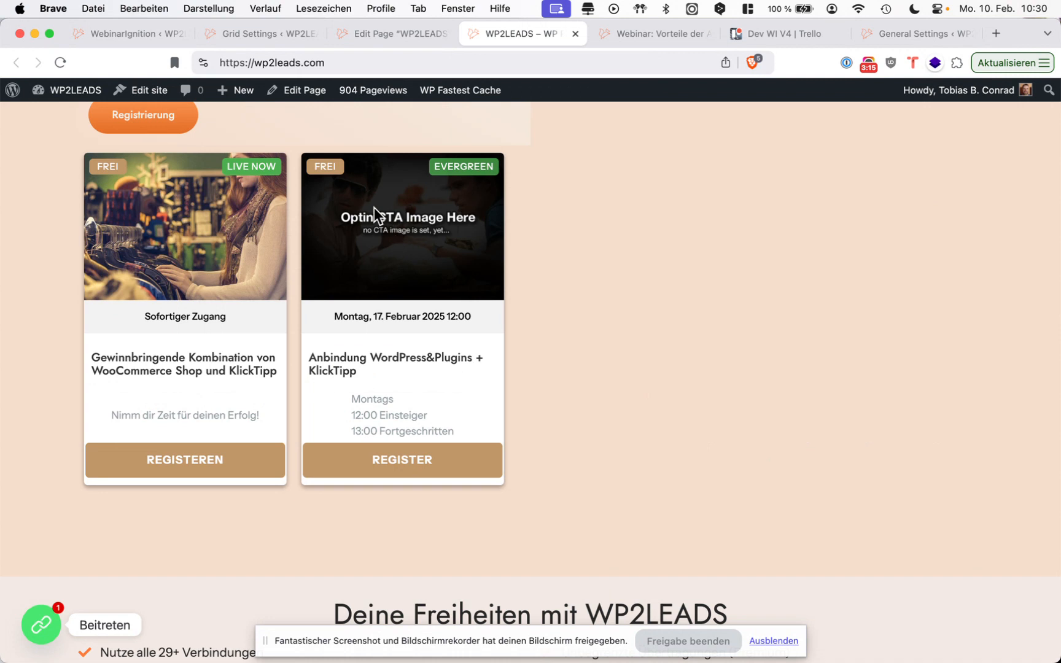
pyautogui.moveTo(409, 386); pyautogui.dragTo(409, 348)
pyautogui.click(409, 346)
pyautogui.tripleClick(251, 315)
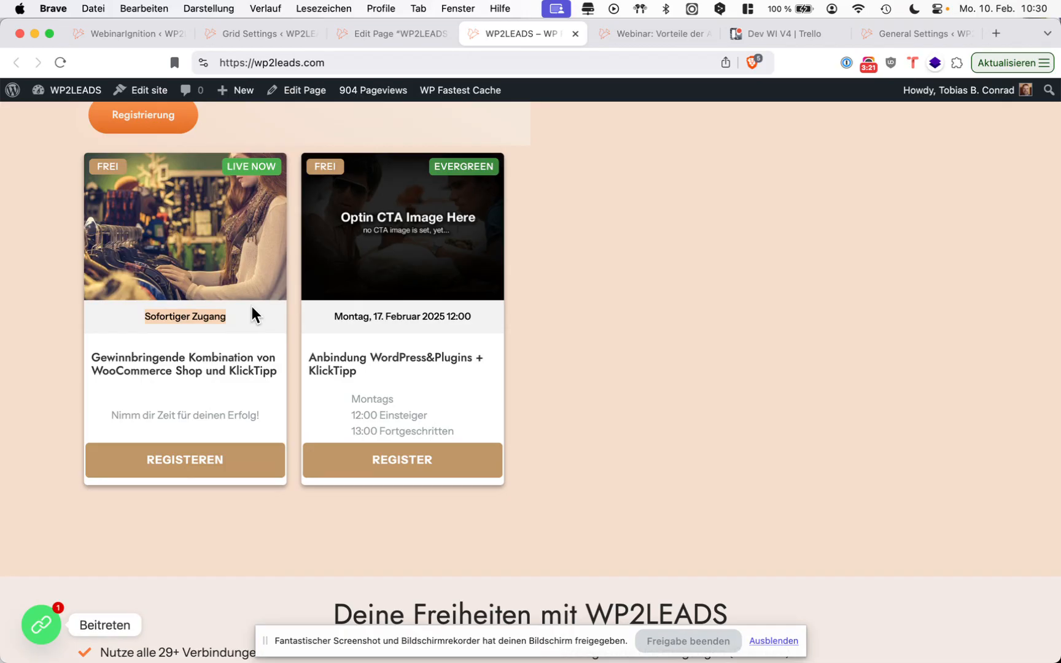
pyautogui.moveTo(334, 313); pyautogui.dragTo(339, 333)
pyautogui.click(339, 326)
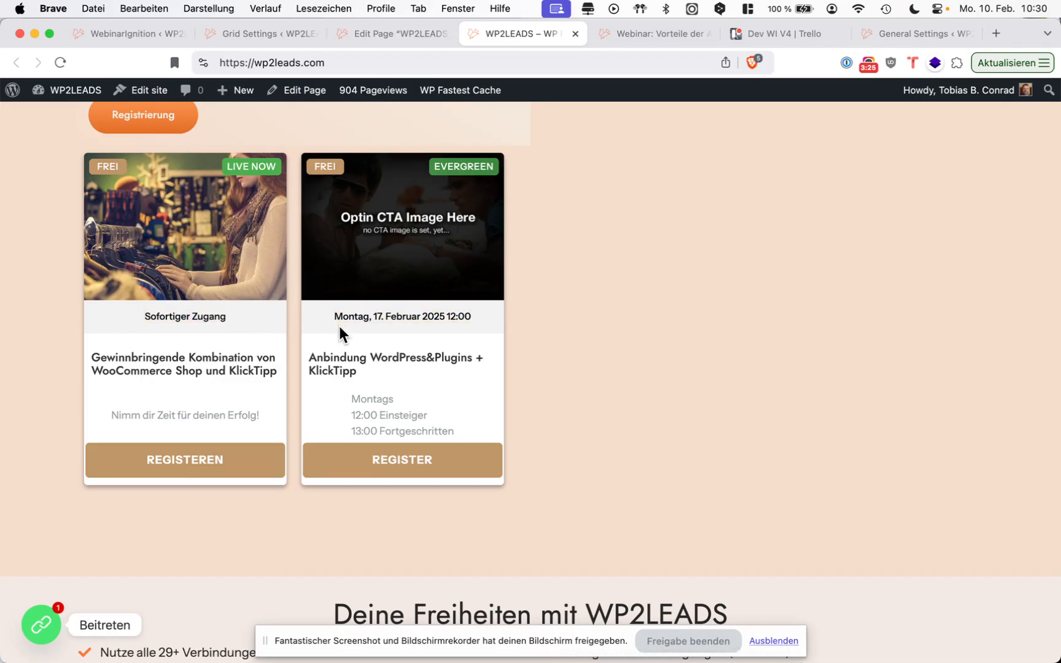
pyautogui.tripleClick(364, 317)
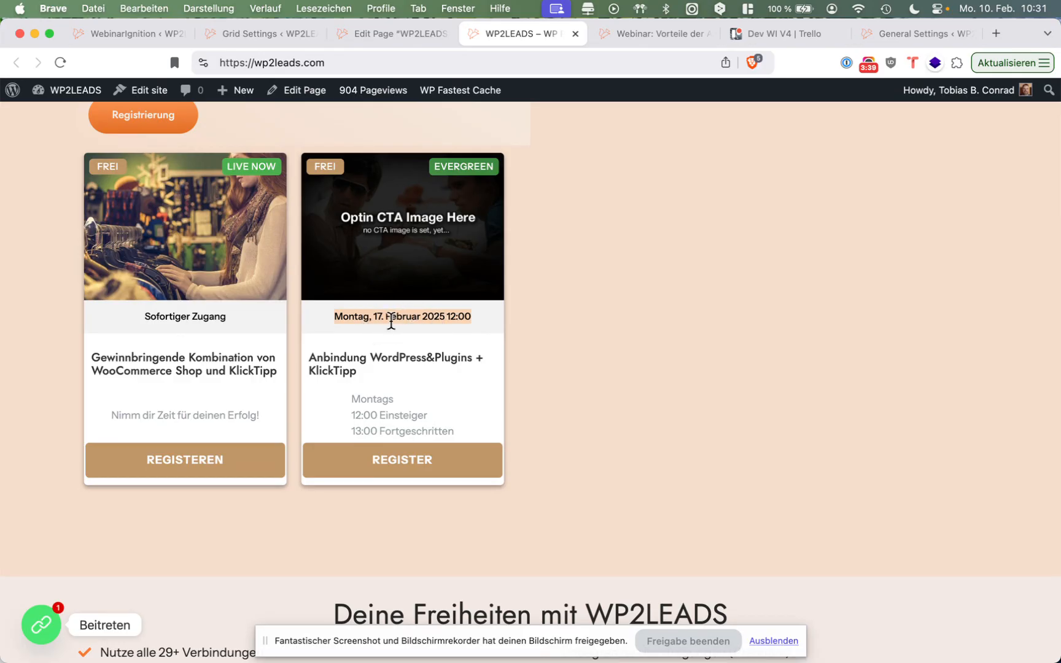
pyautogui.moveTo(455, 428); pyautogui.dragTo(341, 393)
pyautogui.click(341, 393)
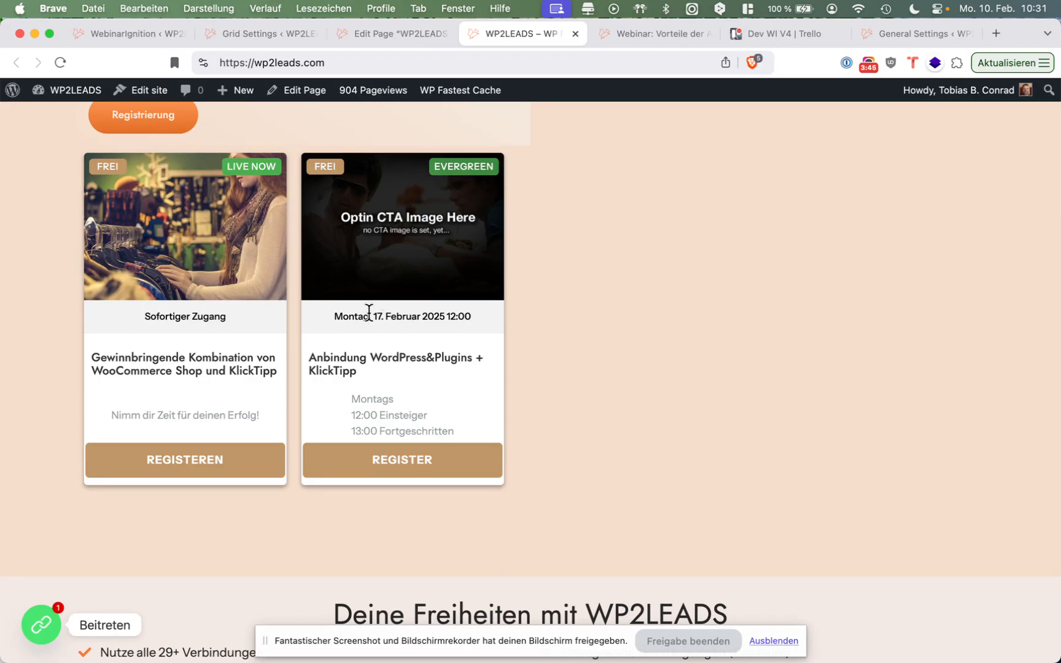
# Return to the WebinarIgnition dashboard of the "Umsetzung: Anbindung von WordPress&Plugins an KlickTipp" webinar and open its registration settings.
pyautogui.click(397, 35)
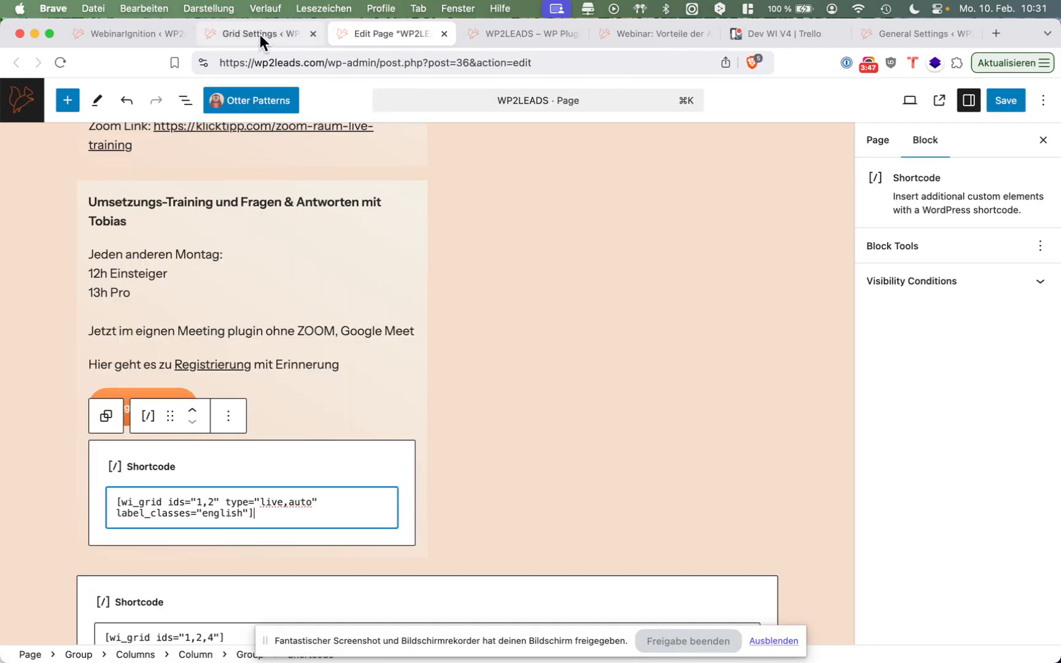
pyautogui.click(260, 34)
pyautogui.click(371, 43)
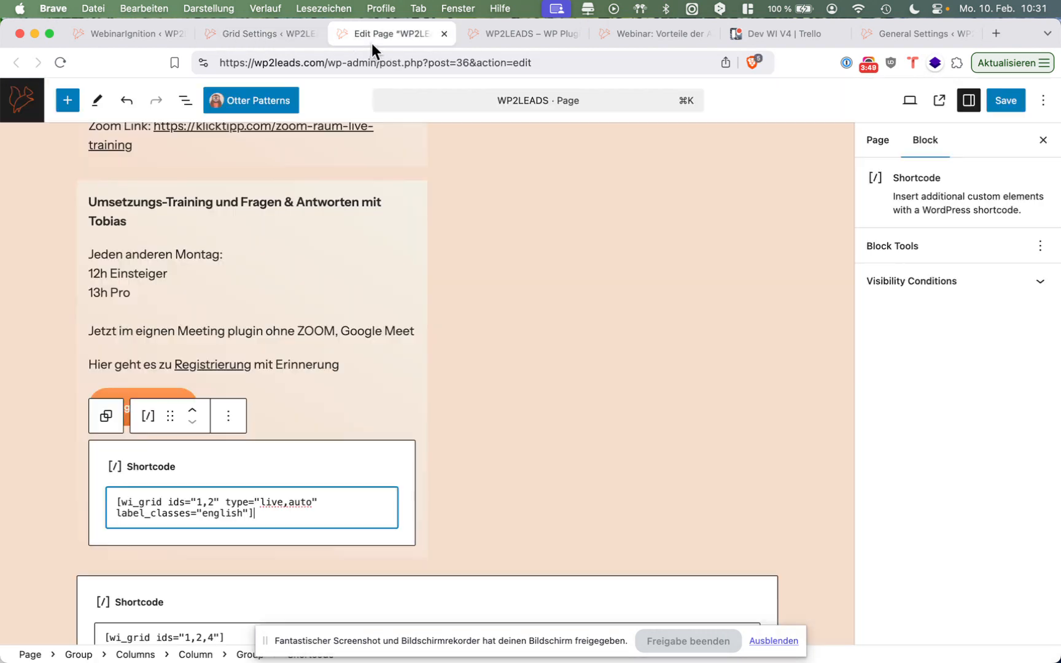
pyautogui.click(135, 38)
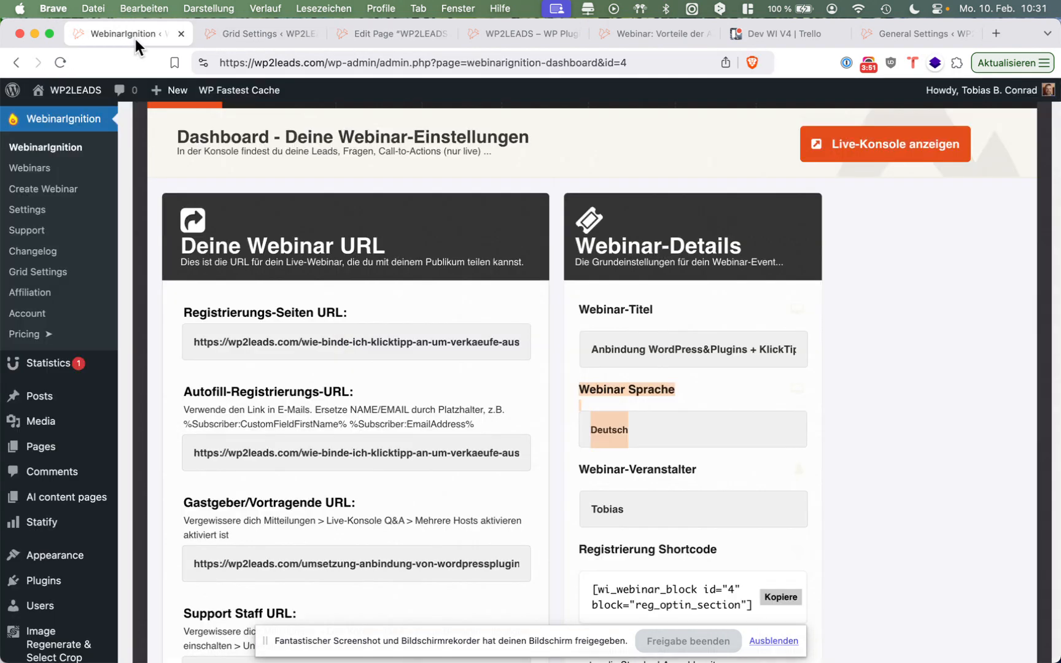
pyautogui.scroll(5, 210, 172)
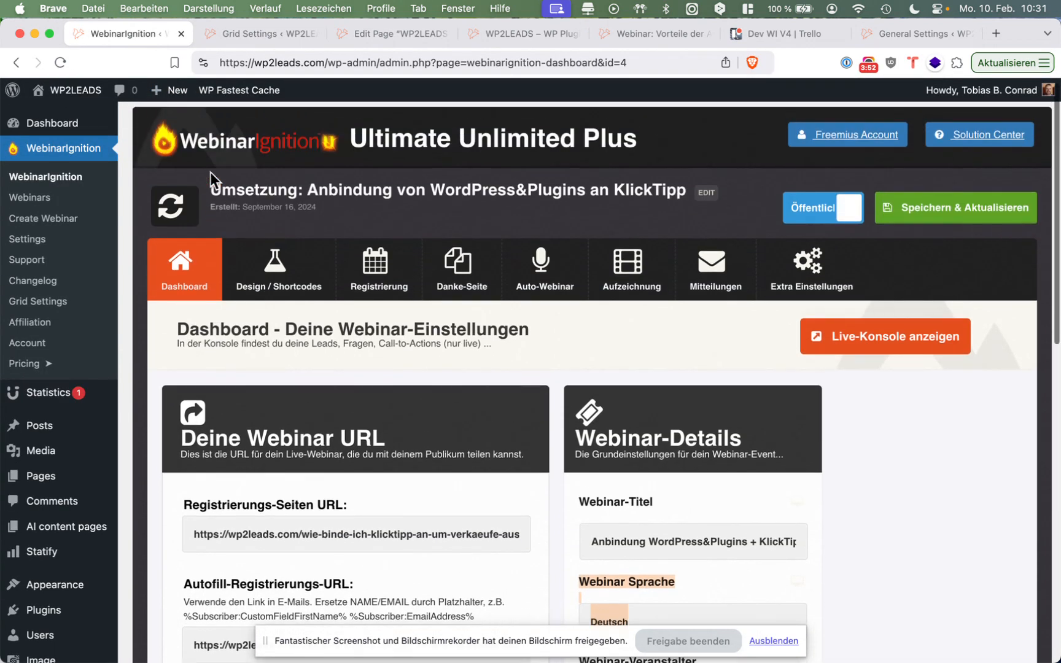
pyautogui.click(396, 272)
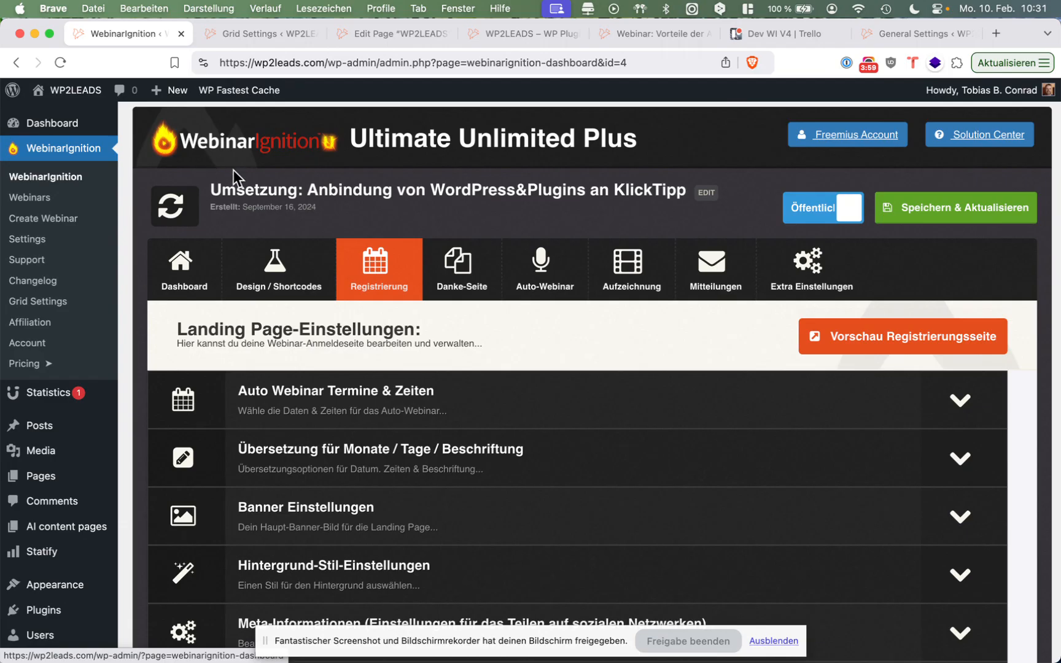
# Expand the Meta-Informationen section and examine the webinar's meta site title and meta description.
pyautogui.scroll(-2, 332, 363)
pyautogui.scroll(-3, 331, 363)
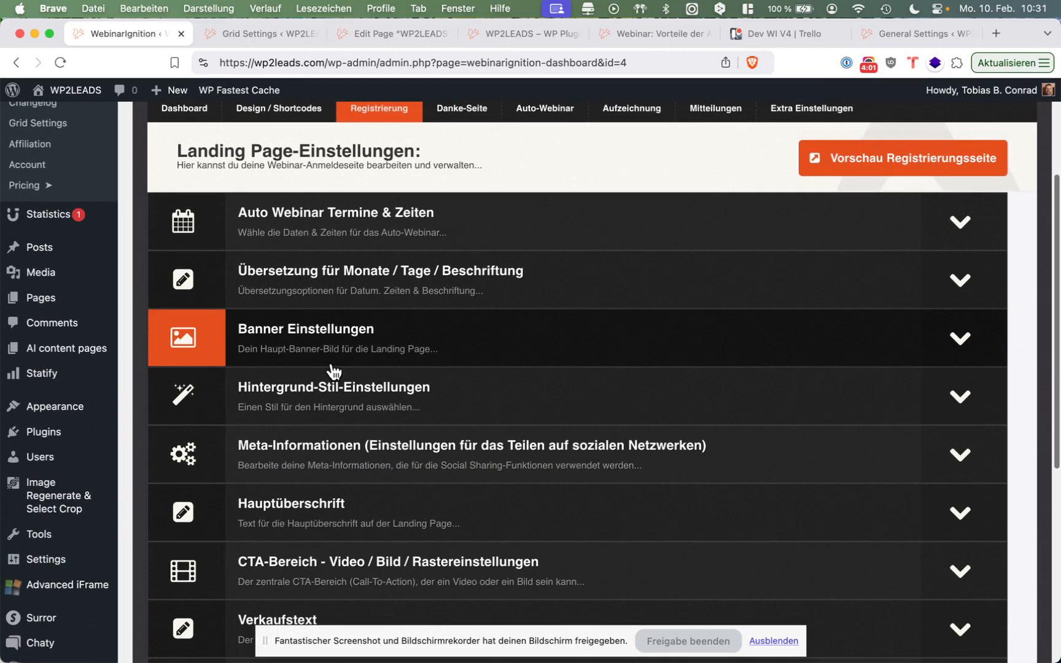
pyautogui.click(332, 443)
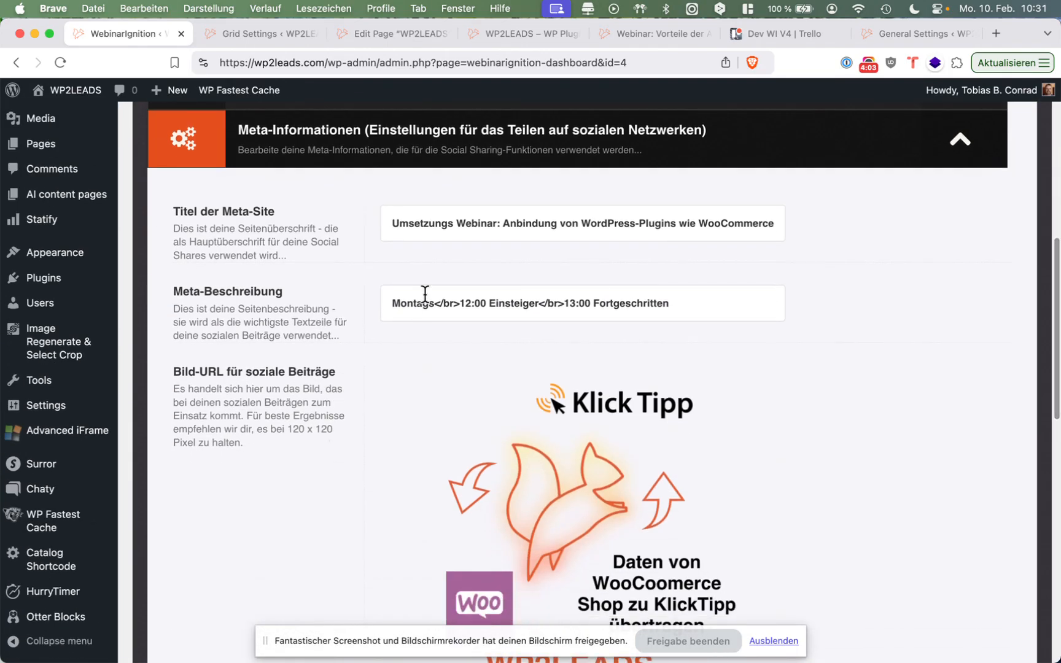
pyautogui.click(408, 229)
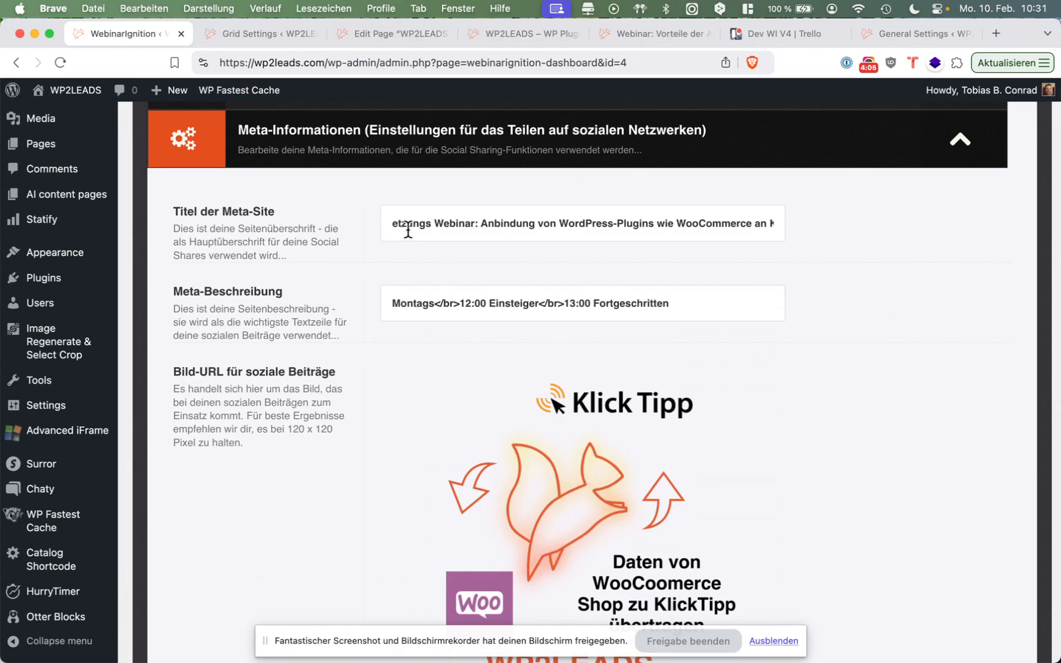
pyautogui.scroll(-1, 628, 302)
pyautogui.click(703, 278)
pyautogui.tripleClick(644, 209)
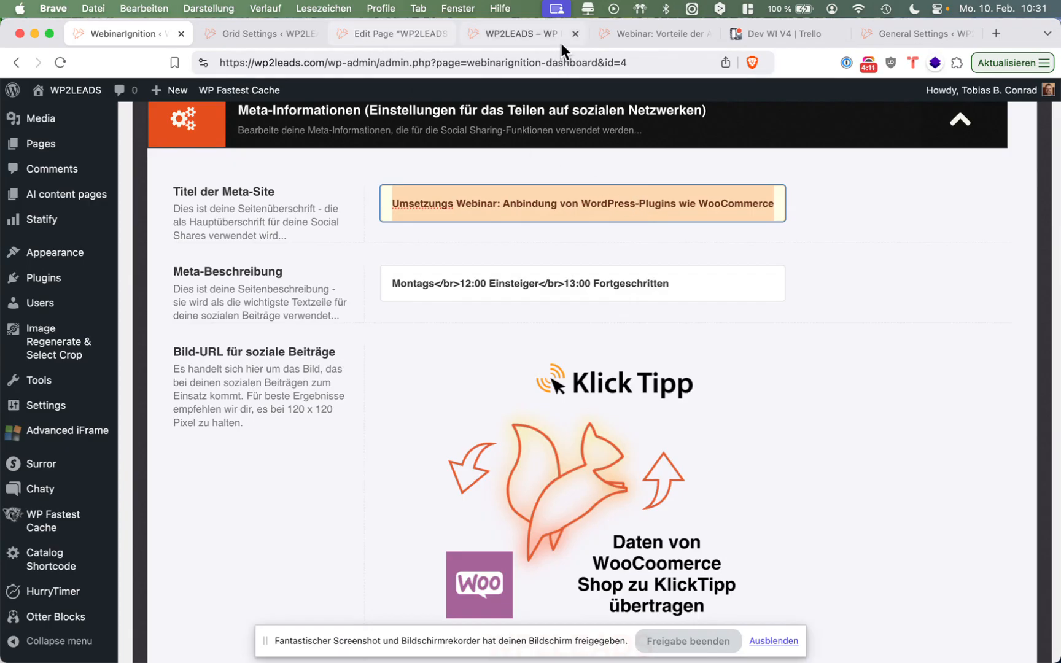
# Detach the WP2LEADS homepage into its own window, and place the webinar settings beside it with the homepage's webinar grid in view.
pyautogui.click(629, 33)
pyautogui.moveTo(578, 37); pyautogui.dragTo(672, 245)
pyautogui.moveTo(1060, 245); pyautogui.dragTo(1059, 244)
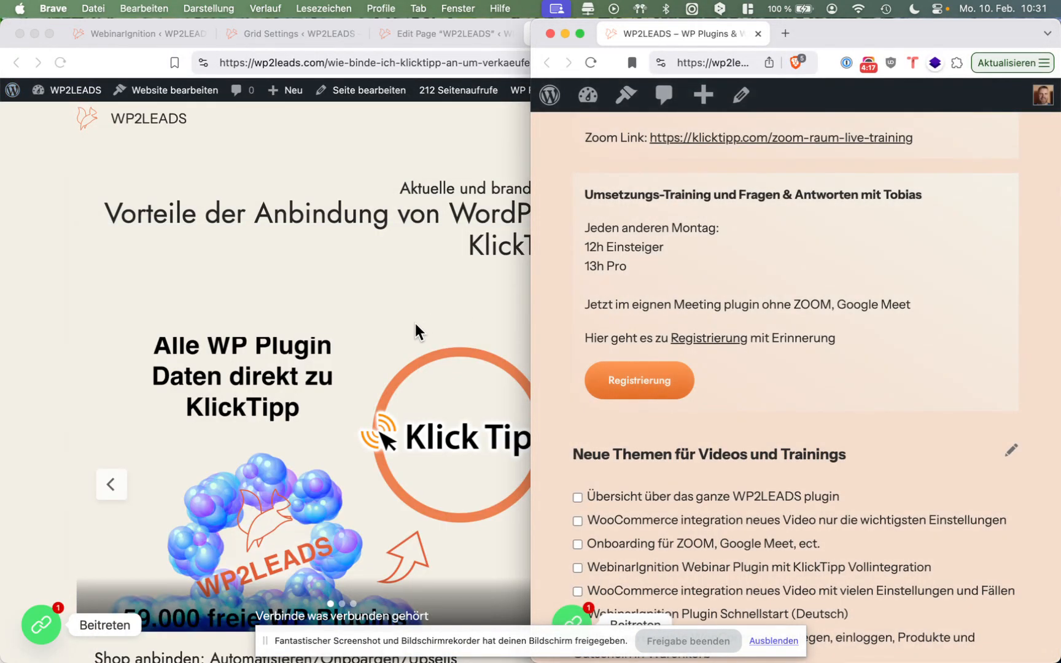
pyautogui.click(419, 323)
pyautogui.click(301, 35)
pyautogui.click(147, 36)
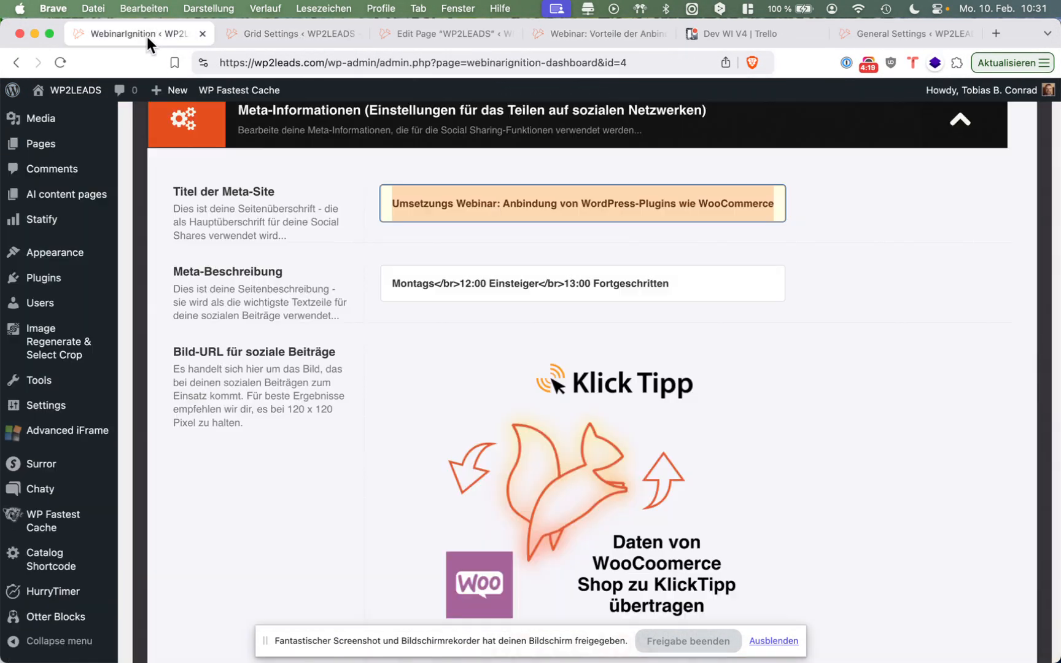
pyautogui.moveTo(1054, 352); pyautogui.dragTo(590, 390)
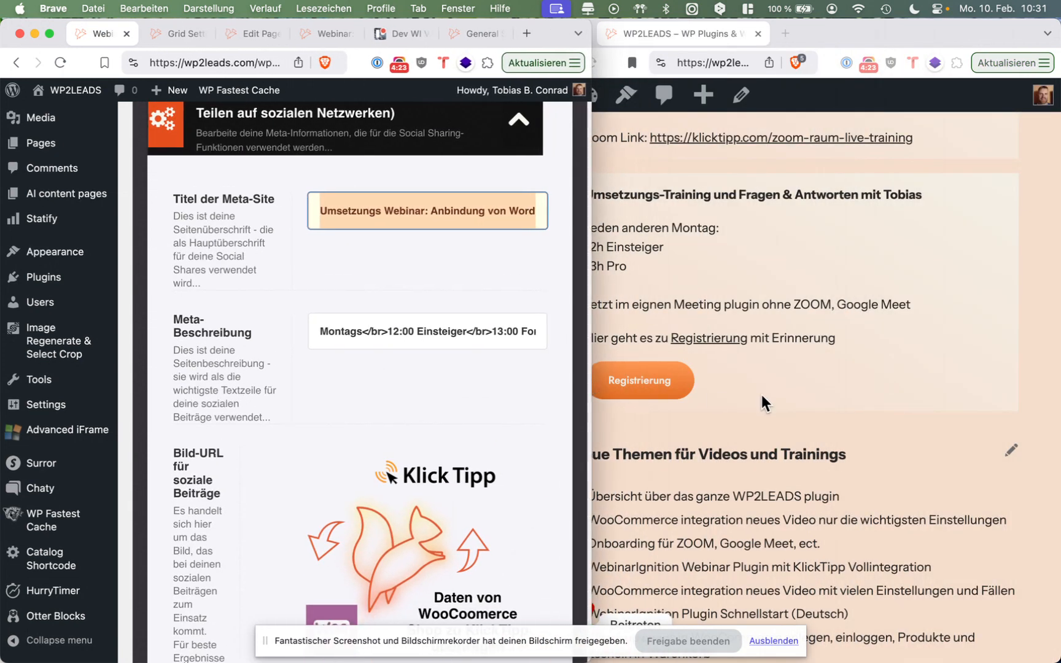
pyautogui.scroll(-10, 760, 393)
pyautogui.scroll(-2, 760, 392)
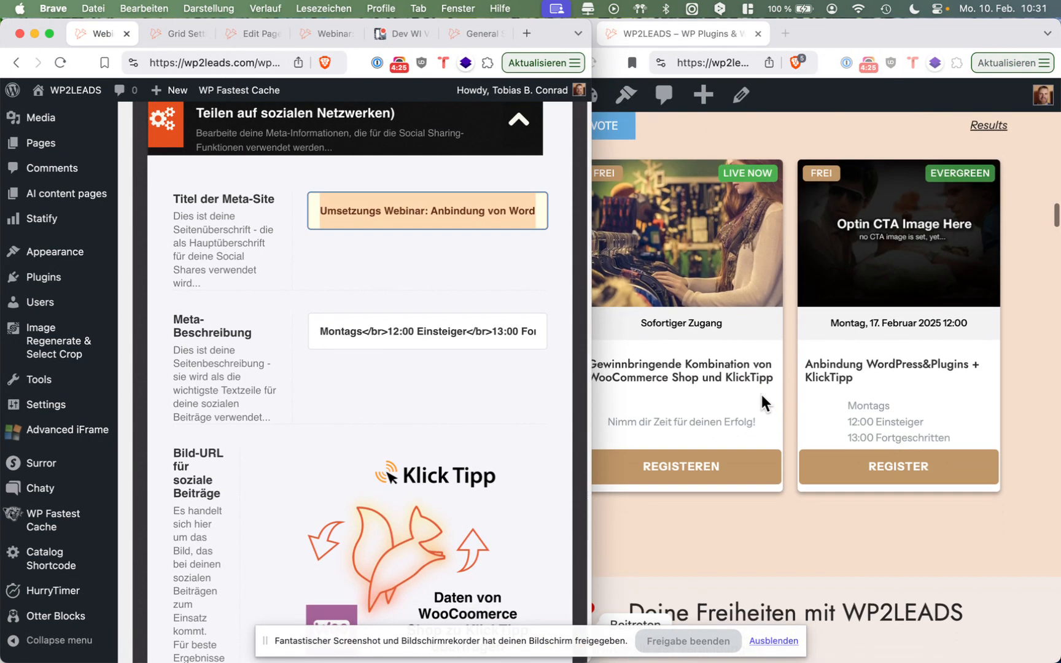
# Compare the meta description with the text on the homepage grid card and look over the social sharing image setting.
pyautogui.scroll(2, 245, 478)
pyautogui.scroll(-5, 216, 501)
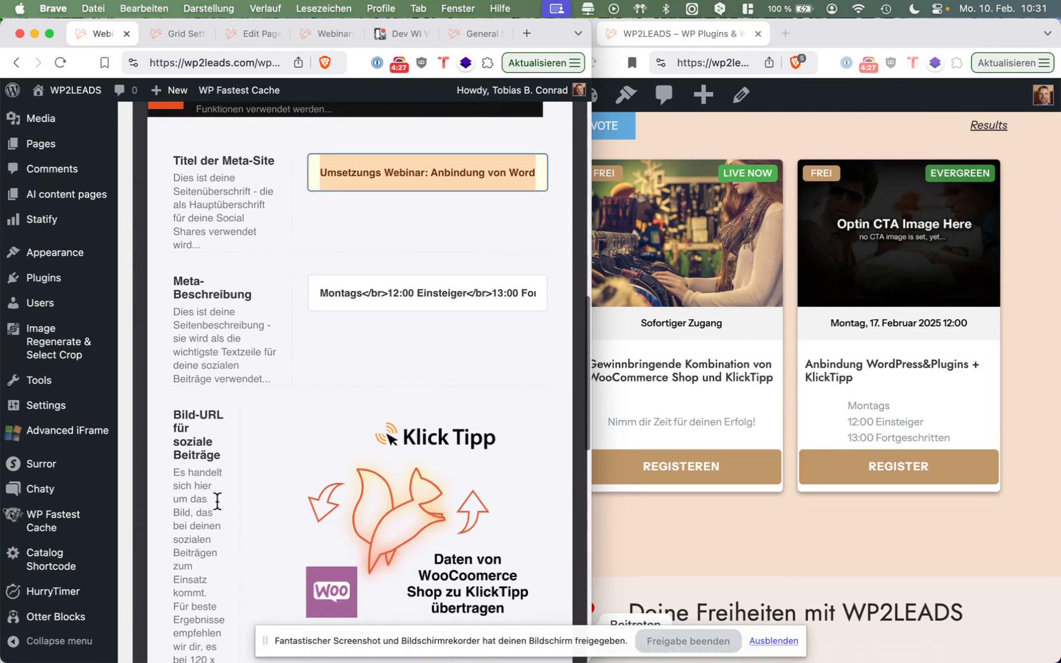
pyautogui.moveTo(167, 363); pyautogui.dragTo(219, 402)
pyautogui.click(225, 418)
pyautogui.scroll(-5, 224, 418)
pyautogui.scroll(-6, 225, 424)
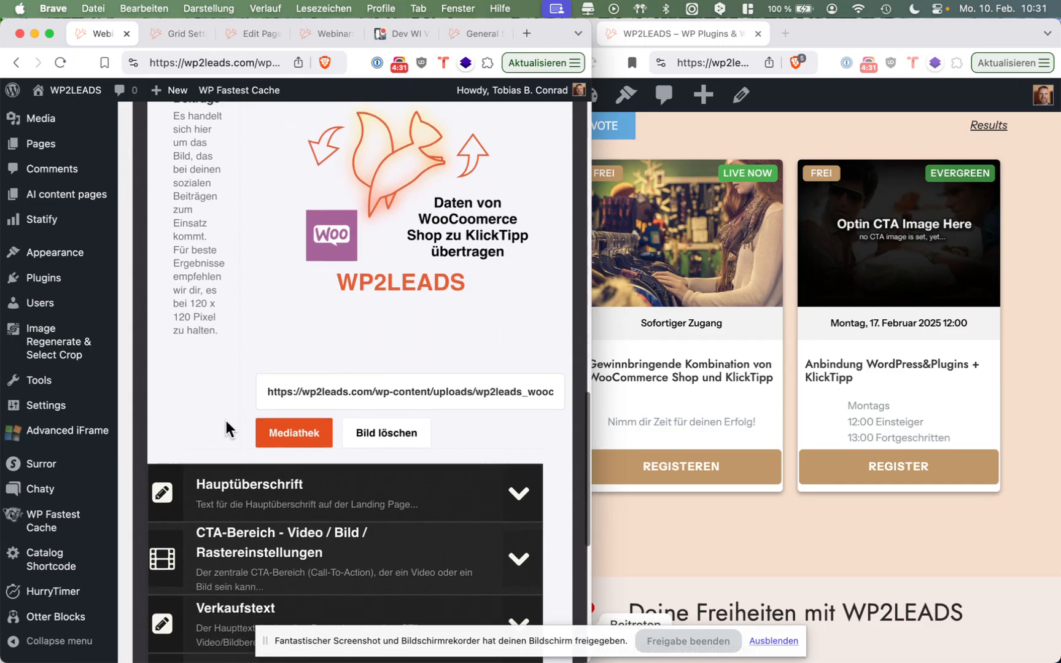
# In the CTA-Bereich settings, set the webinar's Rasterbild to Woo-und-KlickTipp-verbinden.png from the media library.
pyautogui.click(294, 518)
pyautogui.scroll(-10, 293, 506)
pyautogui.scroll(5, 294, 509)
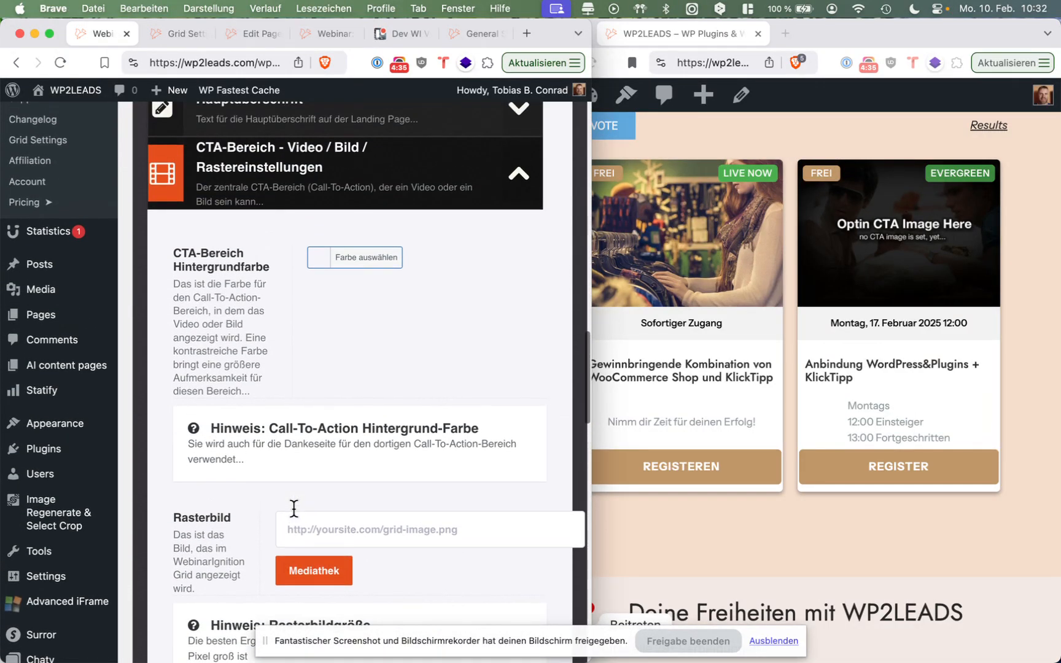
pyautogui.scroll(-8, 318, 296)
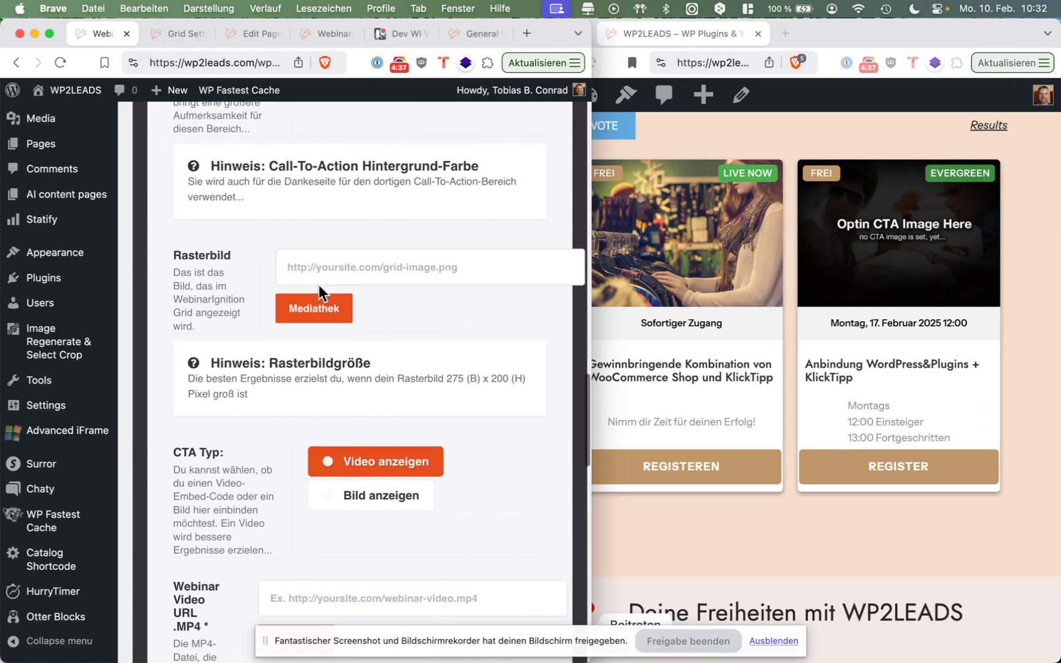
pyautogui.click(313, 309)
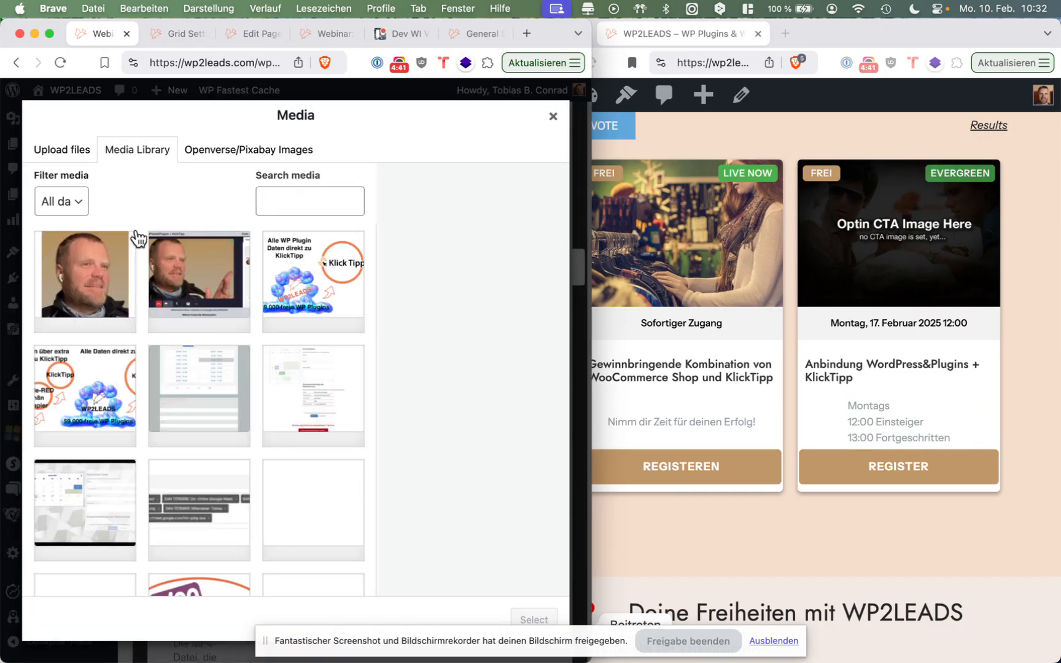
pyautogui.scroll(-8, 213, 357)
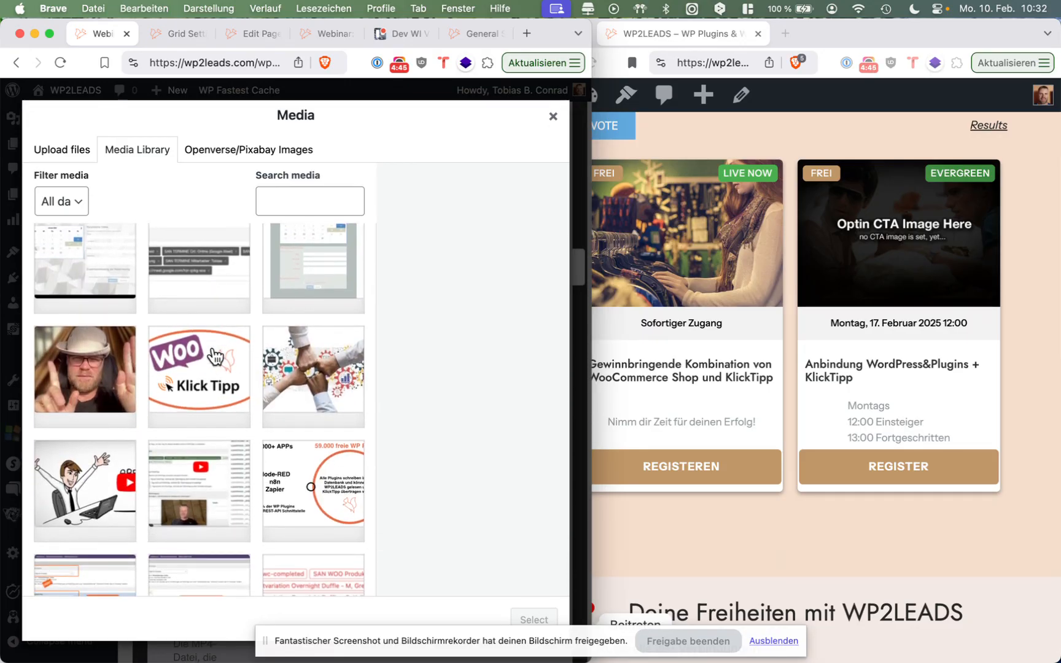
pyautogui.click(212, 373)
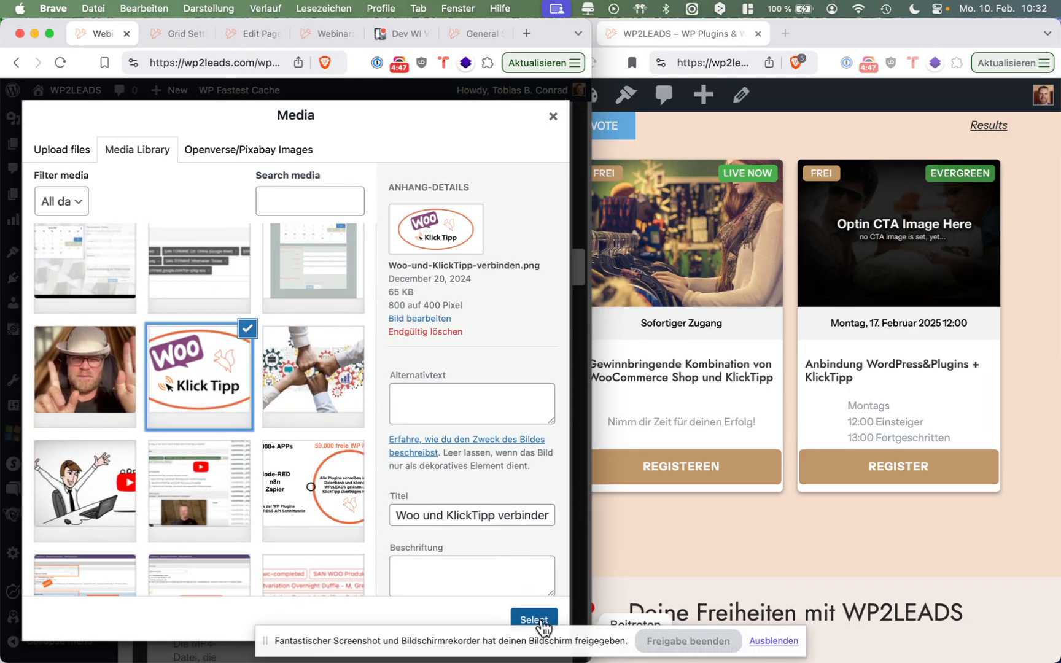
pyautogui.click(543, 620)
pyautogui.scroll(-5, 527, 557)
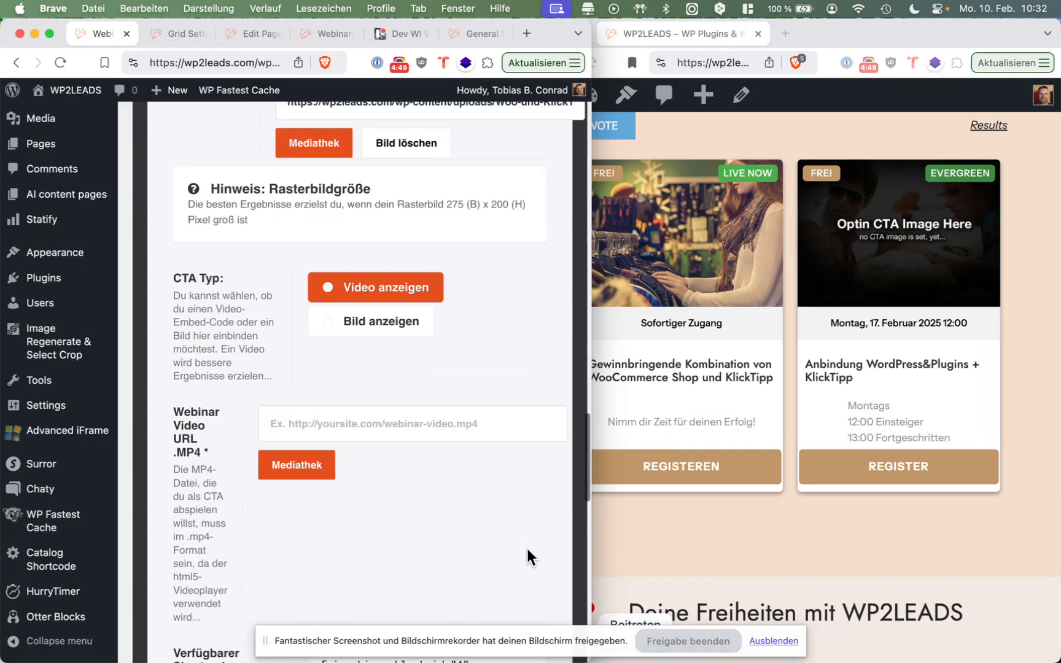
# Save and update the webinar settings, and reload the homepage to check the evergreen card's grid image.
pyautogui.scroll(-10, 527, 549)
pyautogui.scroll(-1, 528, 548)
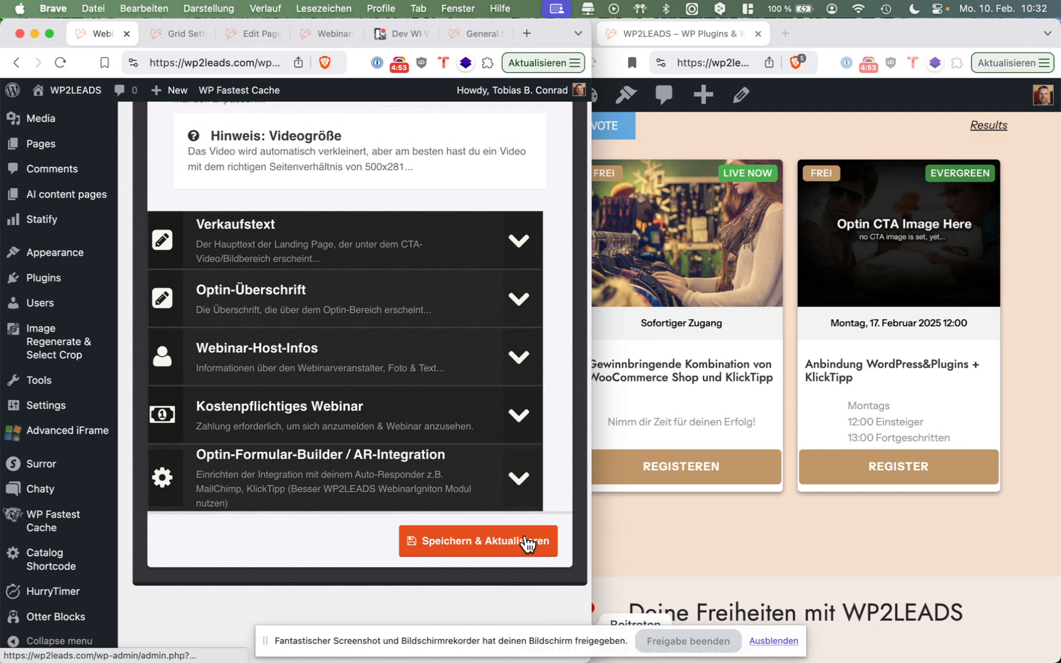
pyautogui.click(527, 544)
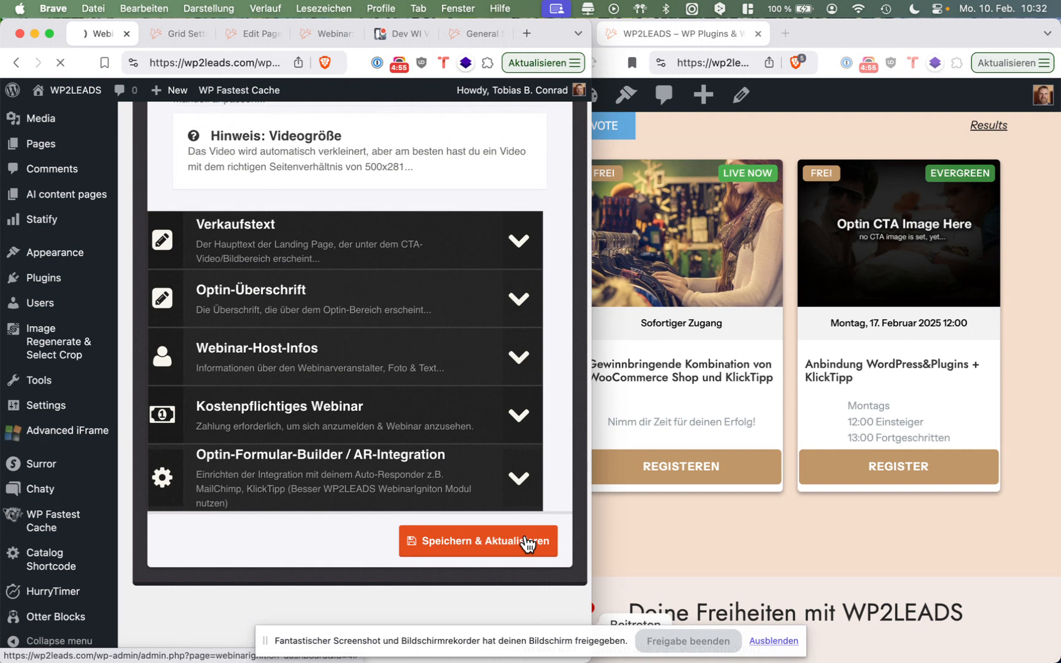
pyautogui.click(754, 118)
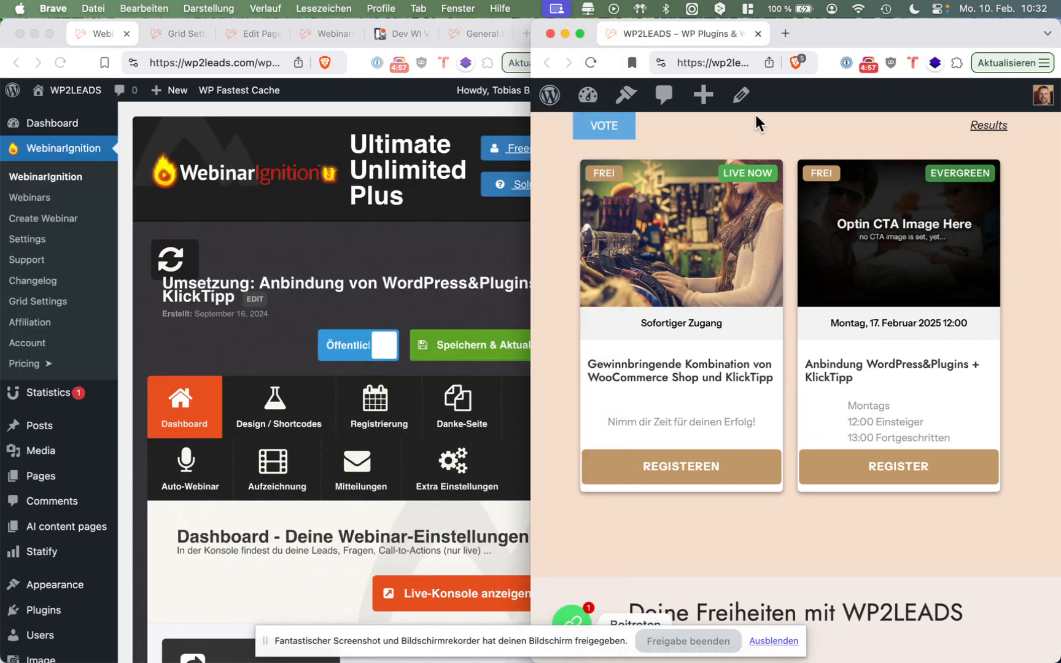
pyautogui.press('super+r')
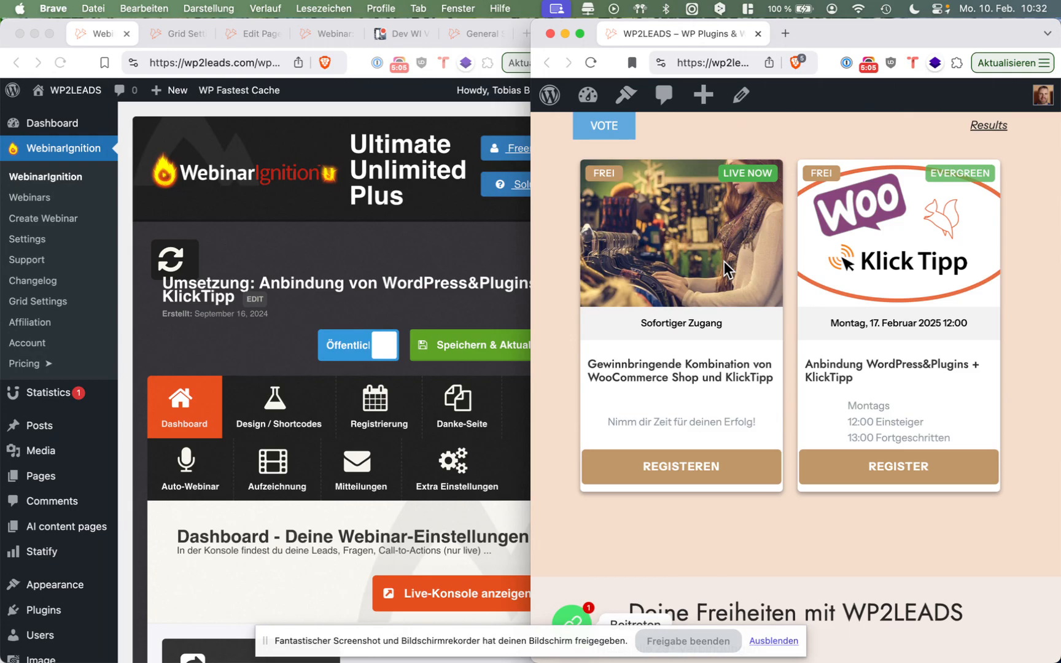
# In the registration settings' CTA-Bereich section, replace the Rasterbild with 59-000-plugins-ueber-wp2leads-zu-klicktipp.png from the media library.
pyautogui.click(424, 246)
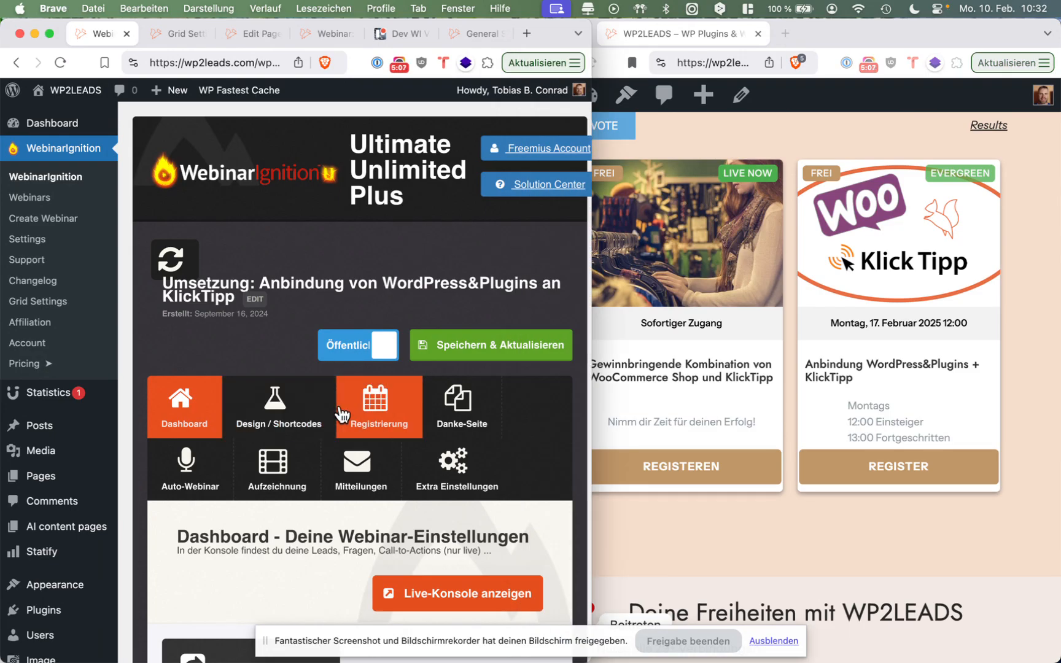
pyautogui.click(339, 412)
pyautogui.scroll(-5, 341, 413)
pyautogui.scroll(-4, 340, 412)
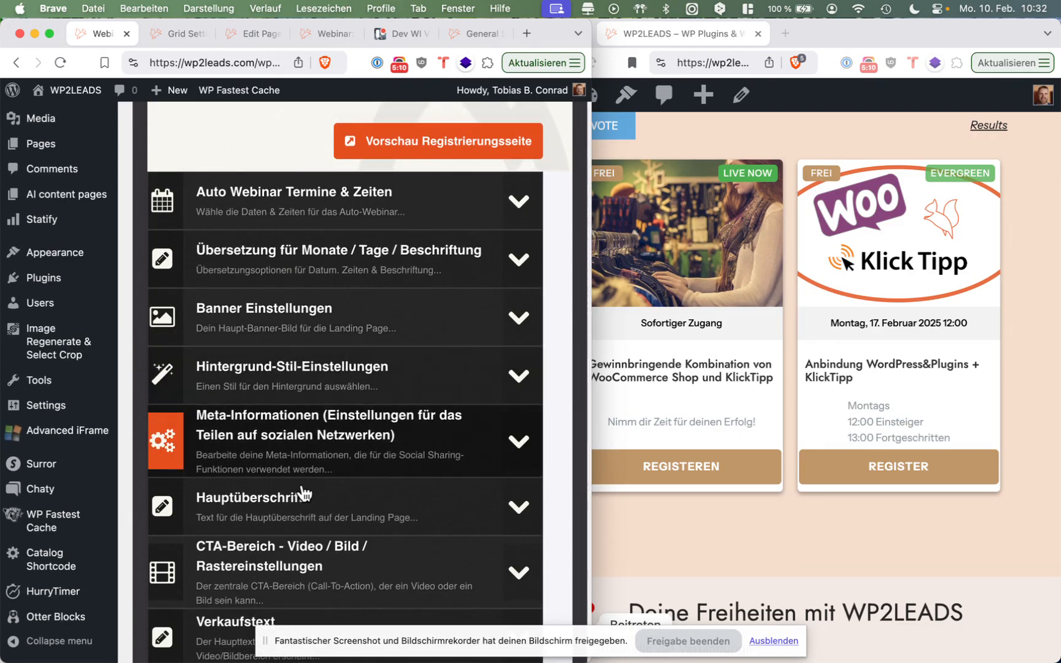
pyautogui.click(291, 542)
pyautogui.scroll(-8, 291, 542)
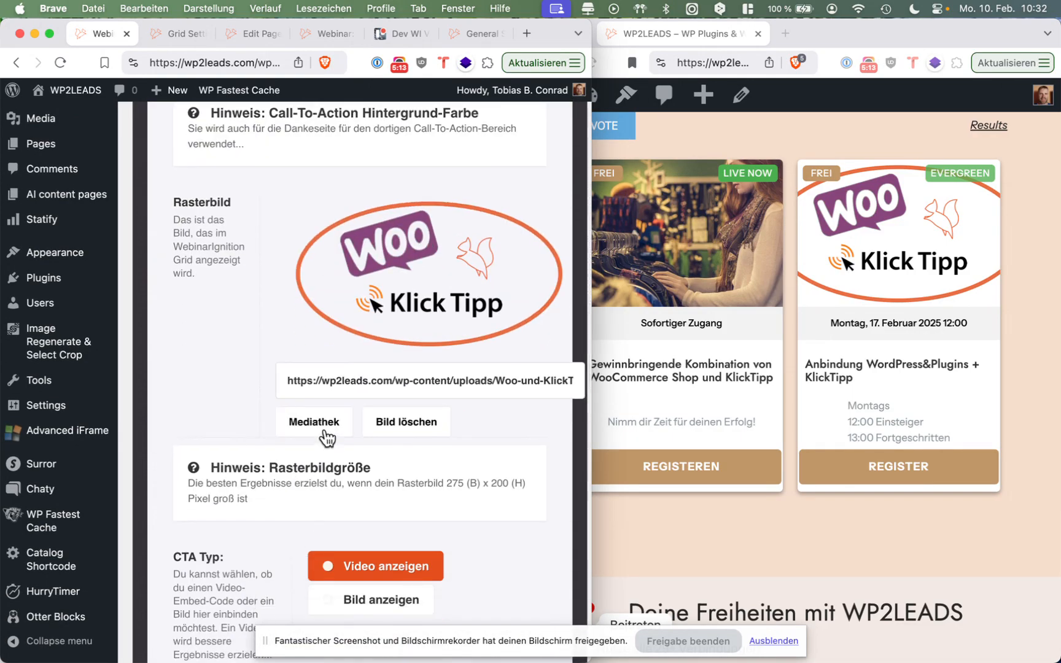
pyautogui.click(324, 431)
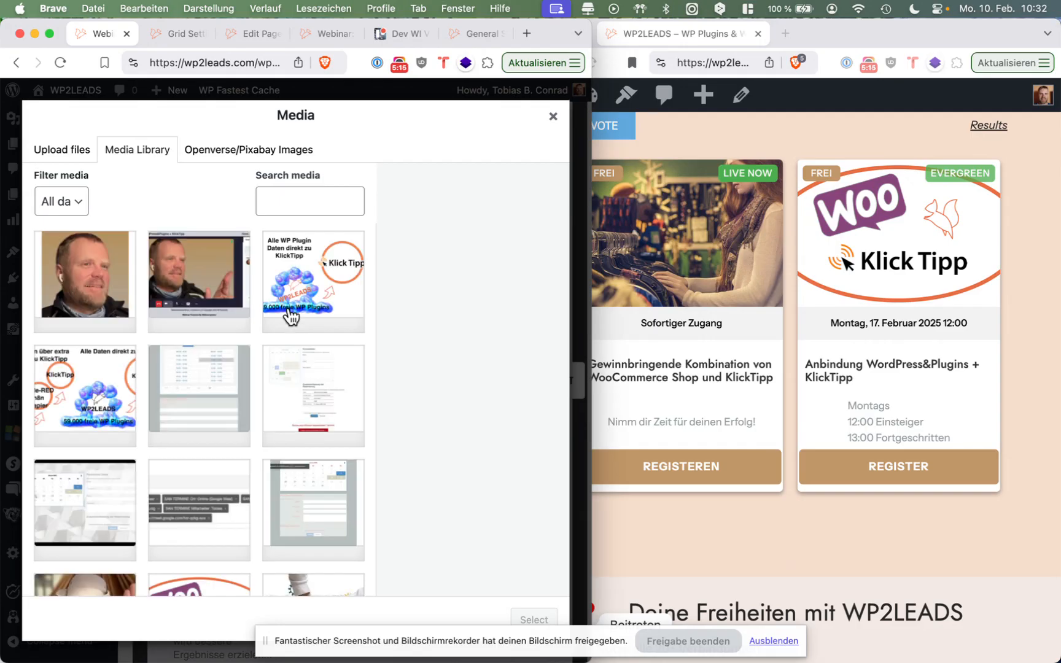
pyautogui.click(293, 307)
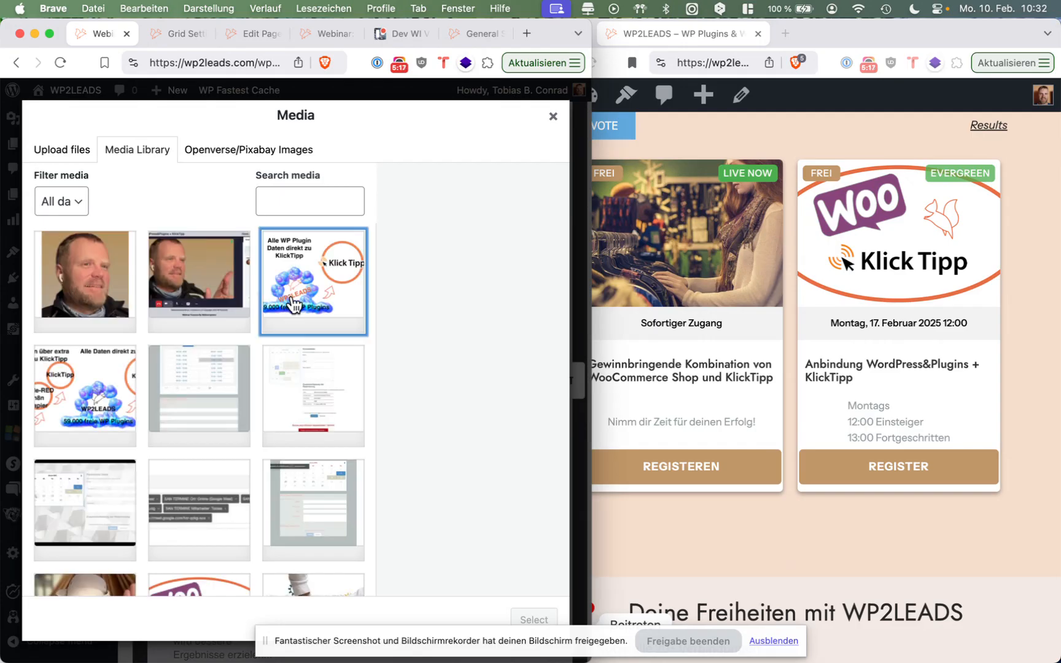
pyautogui.click(71, 398)
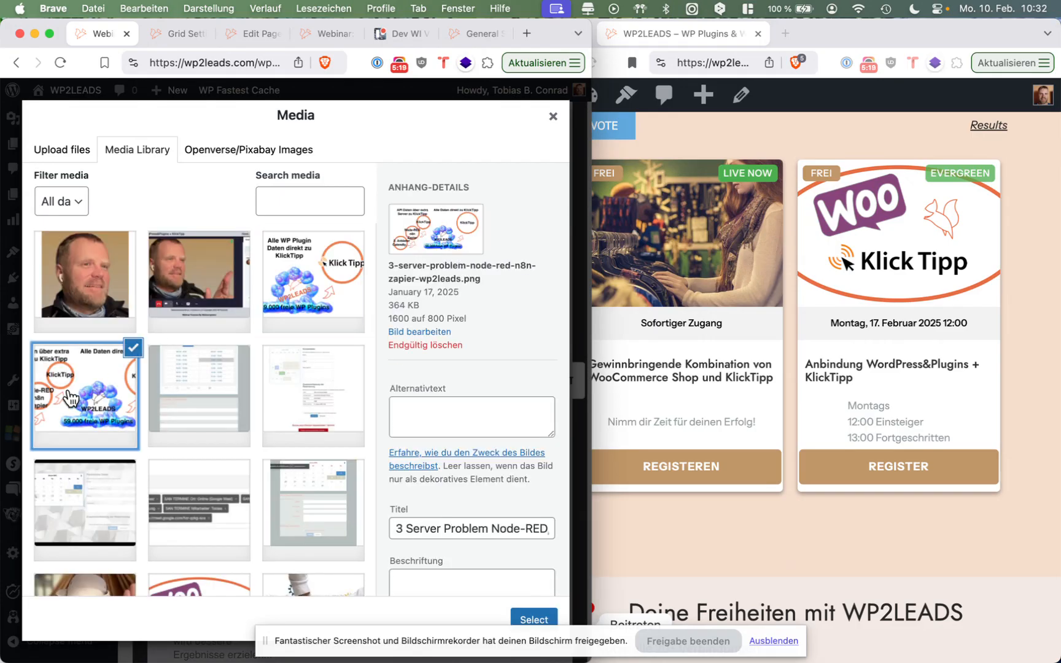
pyautogui.click(293, 301)
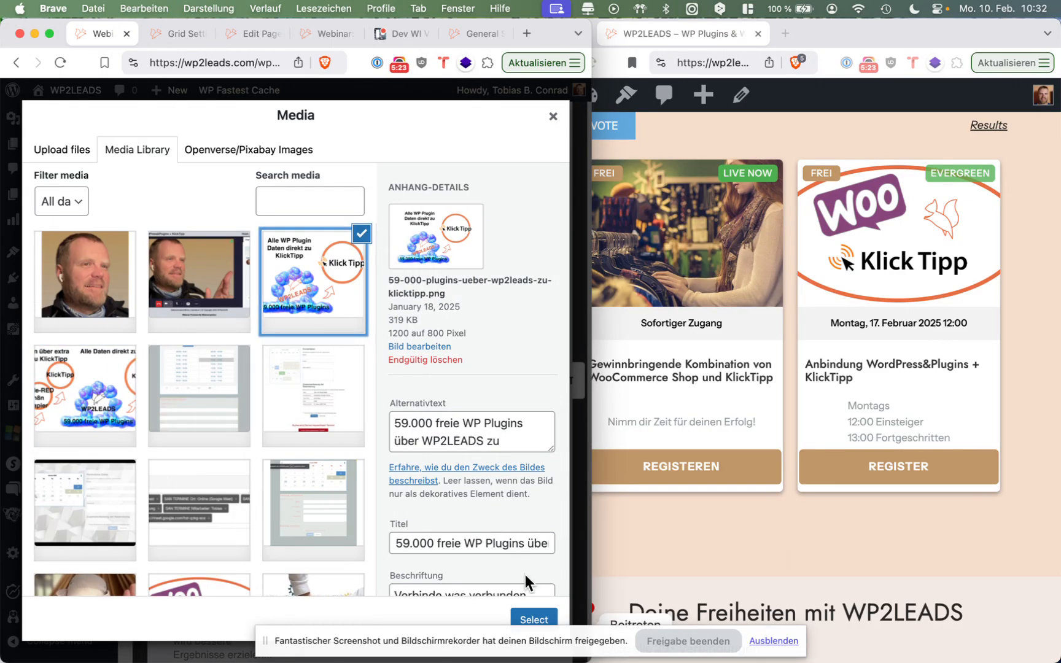
pyautogui.click(533, 618)
# Save the replaced Rasterbild in the webinar settings and refresh the homepage grid to show it.
pyautogui.scroll(-15, 528, 427)
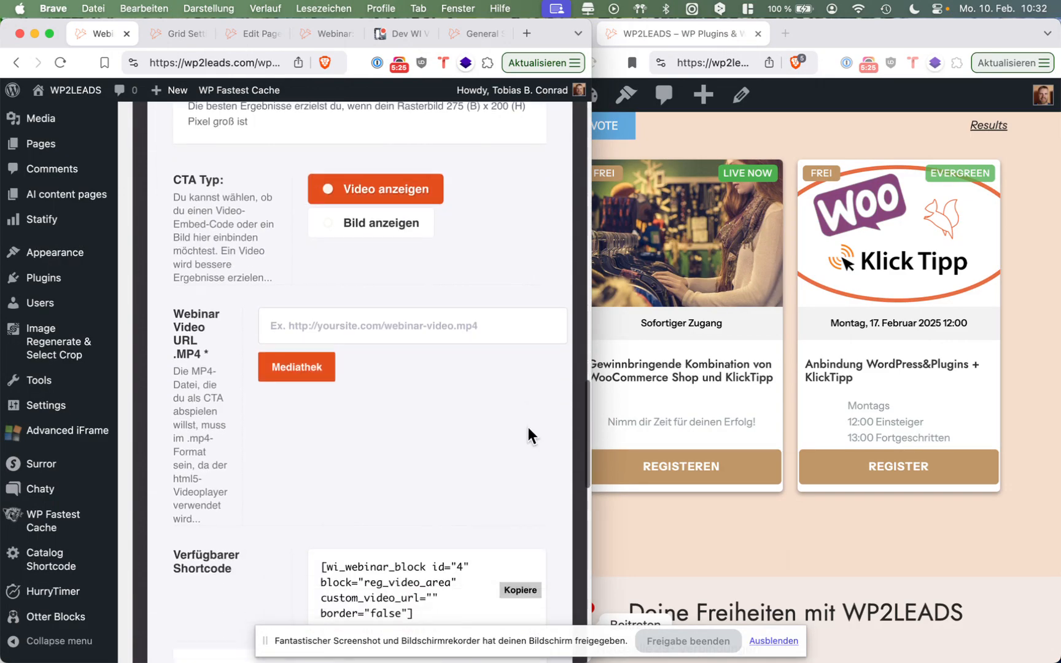
pyautogui.scroll(10, 515, 454)
pyautogui.scroll(15, 515, 461)
pyautogui.scroll(-7, 514, 462)
pyautogui.scroll(-12, 514, 462)
pyautogui.scroll(-10, 514, 462)
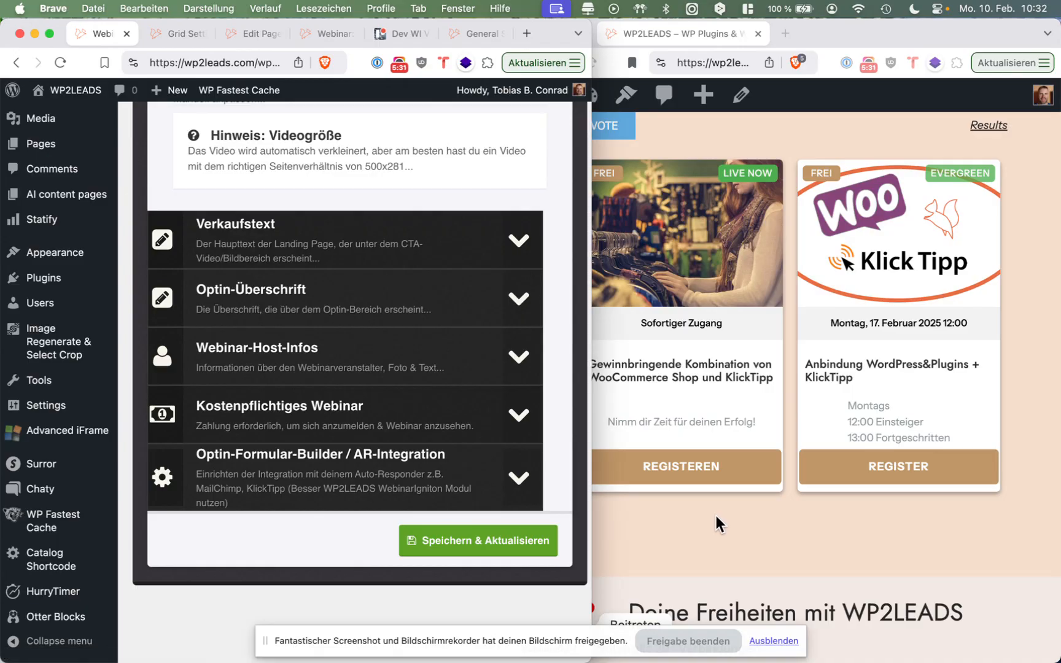
pyautogui.click(555, 542)
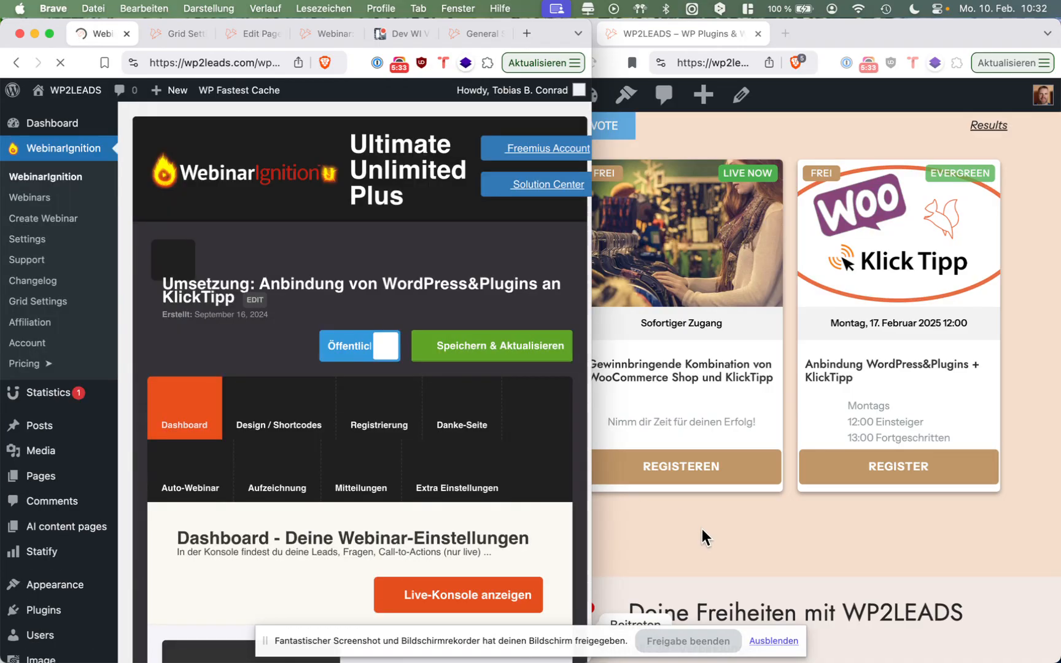
pyautogui.click(705, 525)
pyautogui.press('super+r')
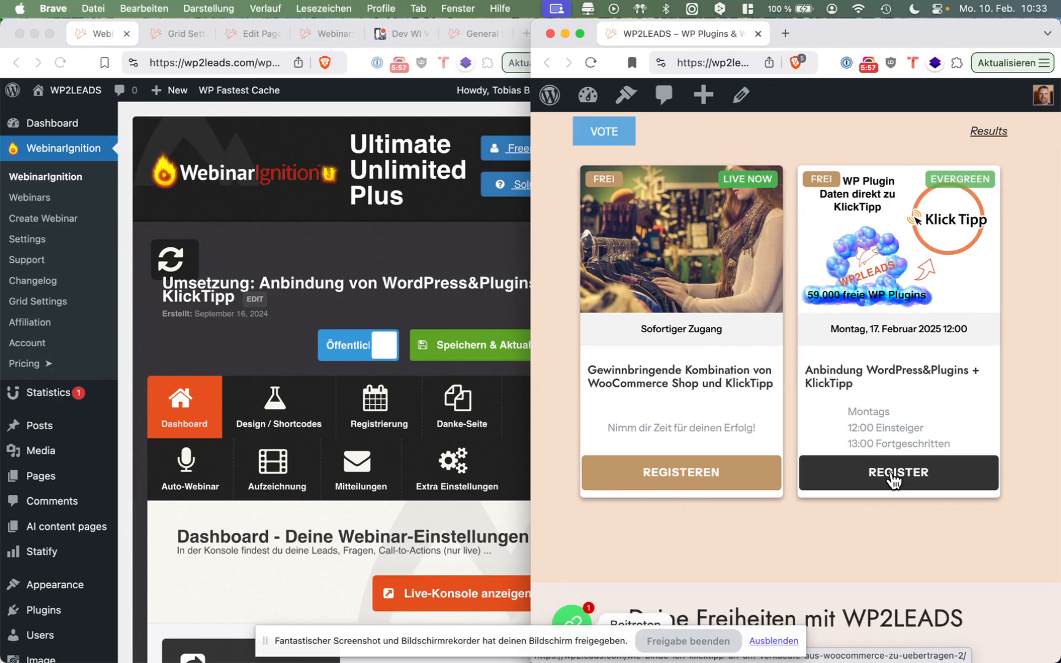
# Open the evergreen webinar's registration page from its grid card and submit the sign-up for Montag, 17. Februar 2025, 12:00 CET.
pyautogui.click(892, 476)
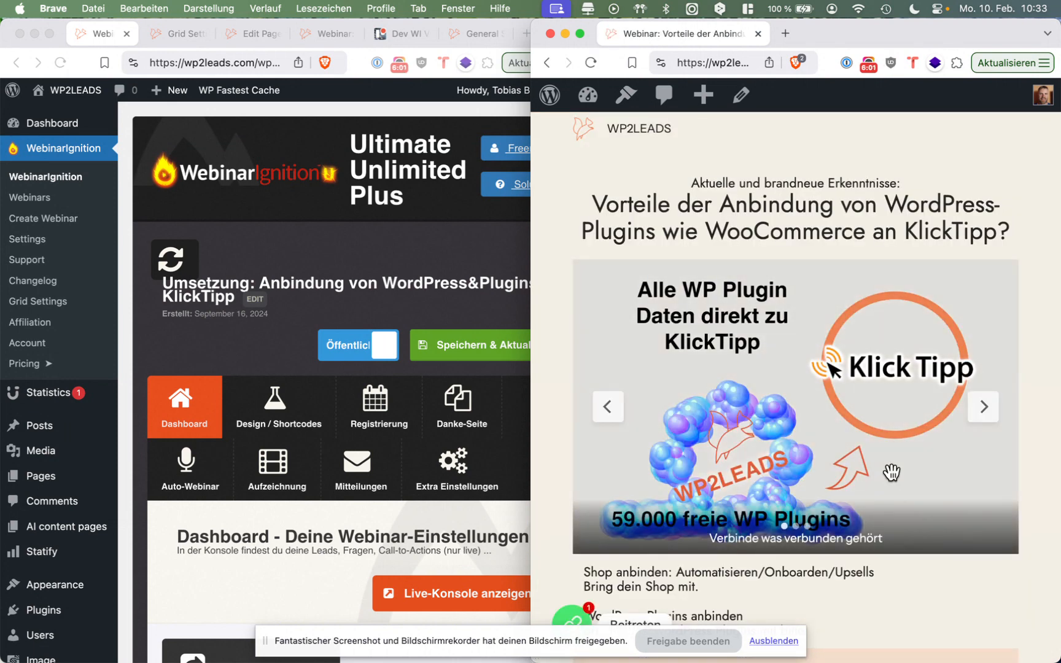
pyautogui.scroll(-3, 891, 471)
pyautogui.scroll(-10, 891, 472)
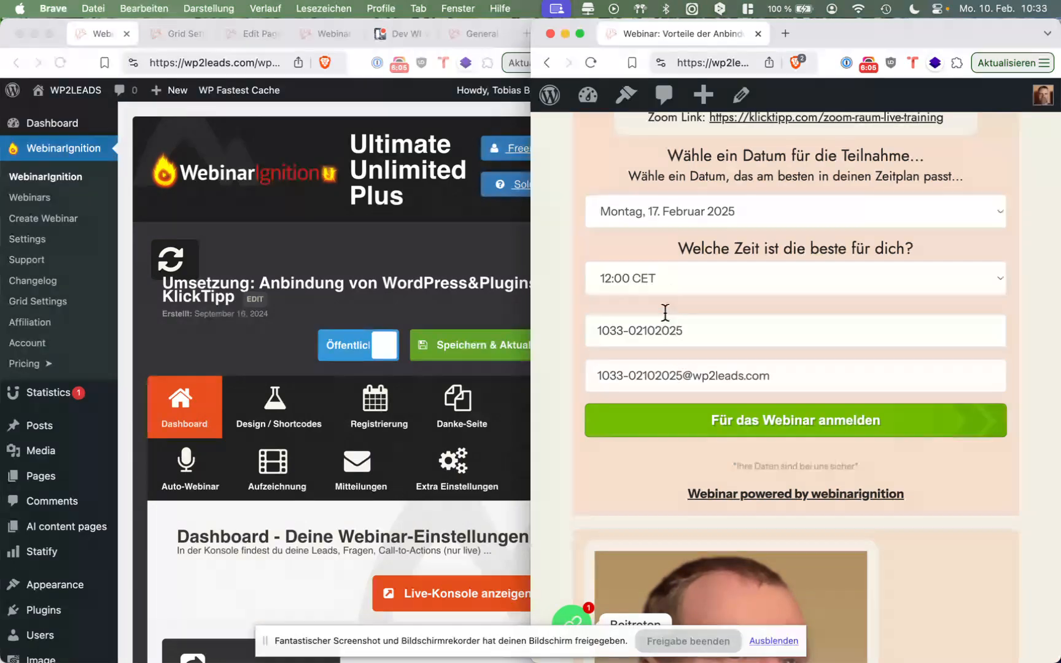
pyautogui.click(685, 436)
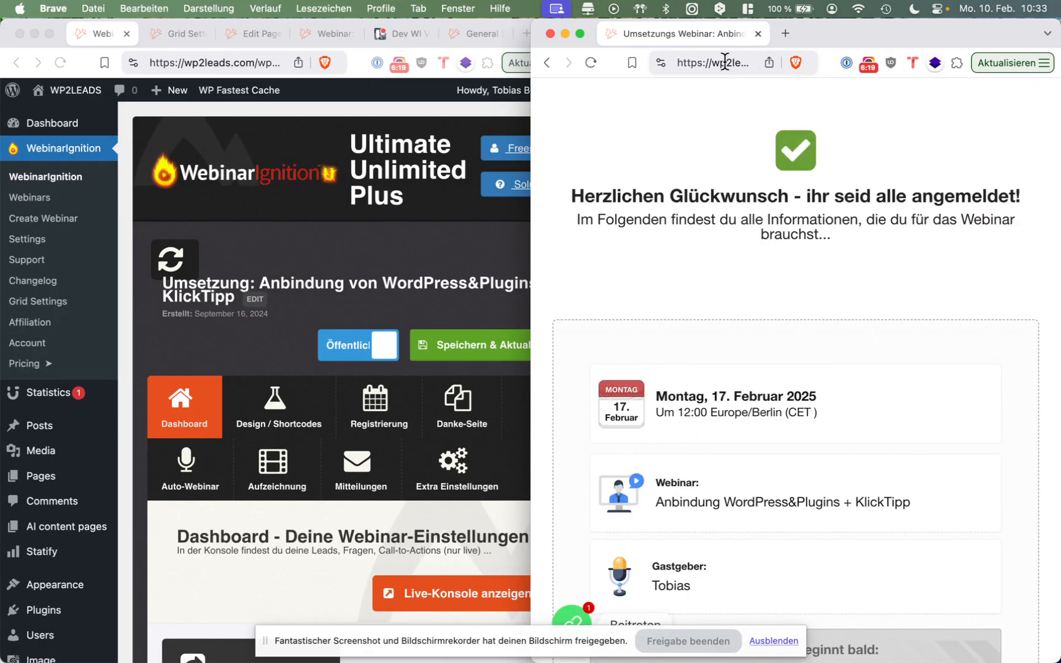
# Widen the homepage window, return to wp2leads.com and open the grid's webinar "Gewinnbringende Kombination von WooCommerce Shop und KlickTipp".
pyautogui.moveTo(530, 105); pyautogui.dragTo(346, 123)
pyautogui.click(625, 64)
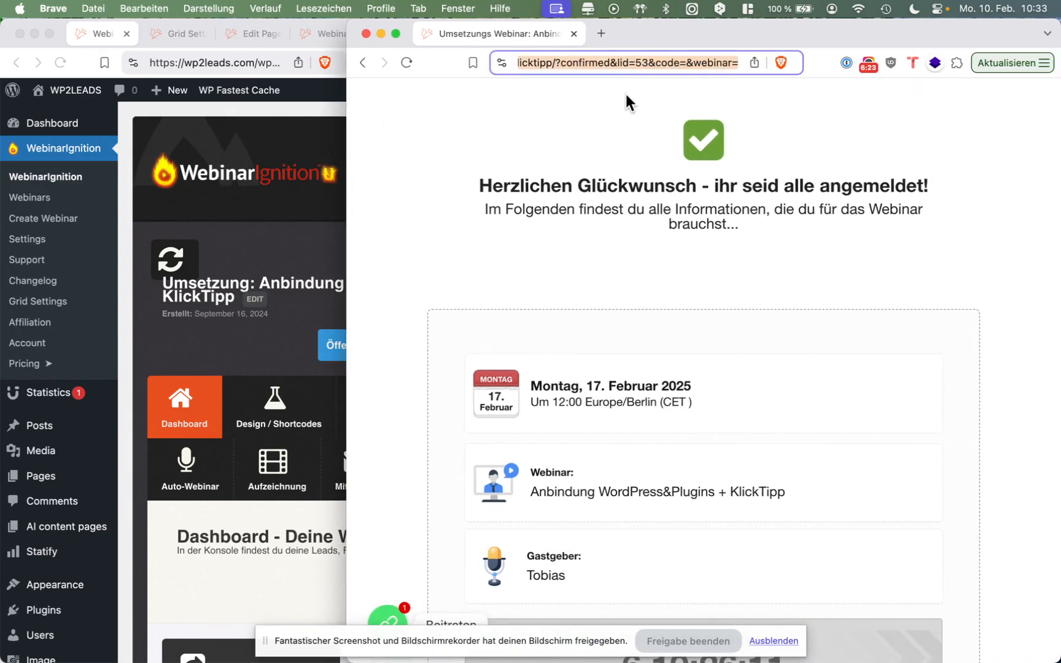
pyautogui.write('wp2leads.com')
pyautogui.press('Return')
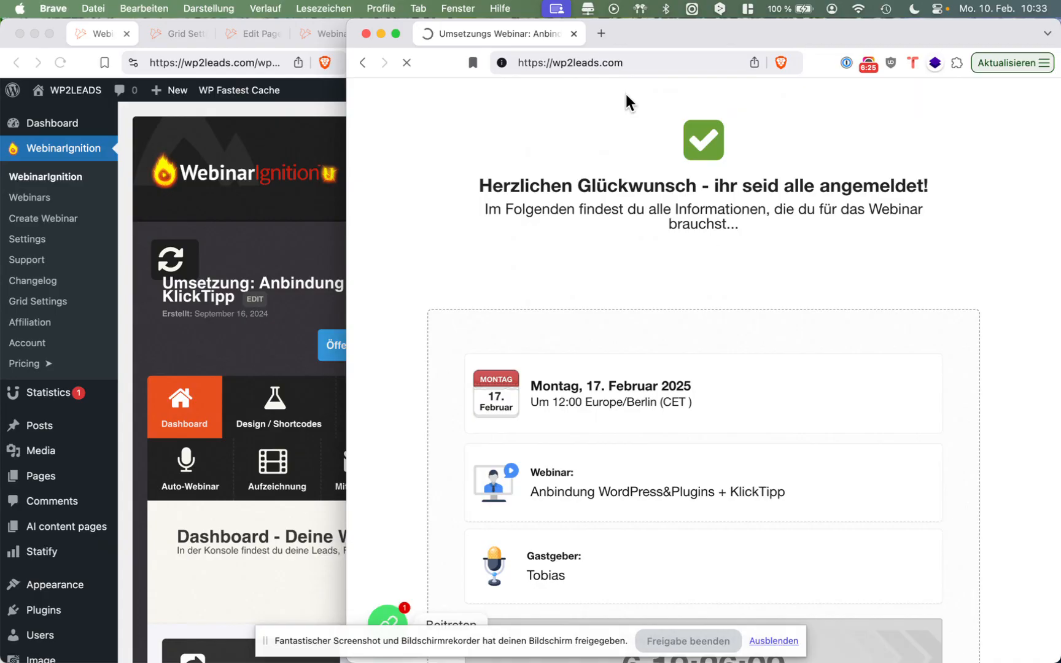
pyautogui.scroll(-20, 615, 349)
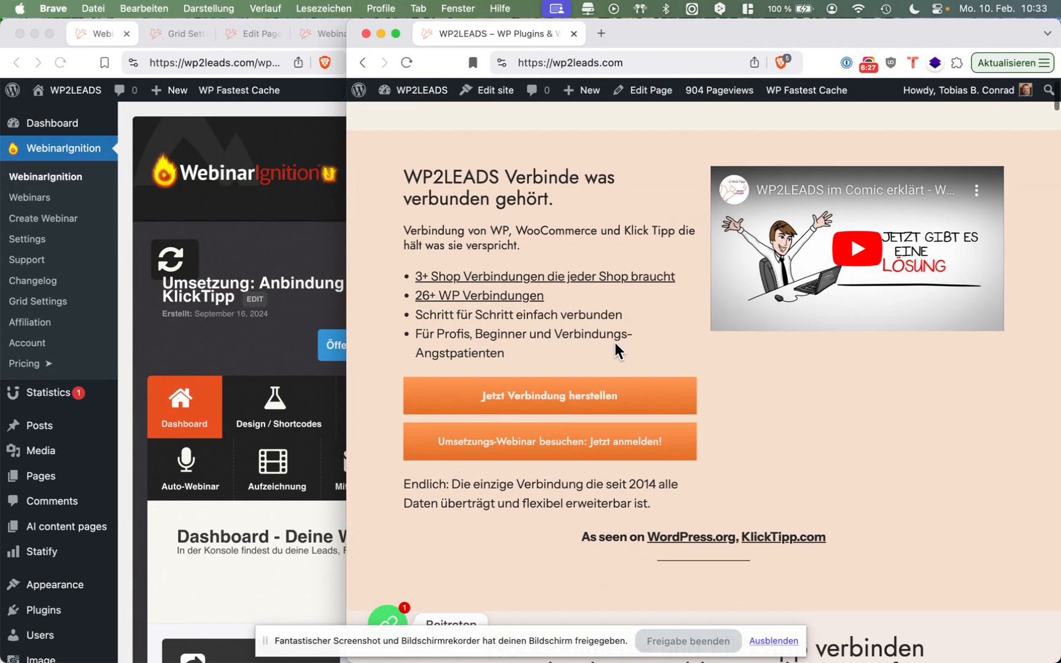
pyautogui.scroll(-8, 614, 343)
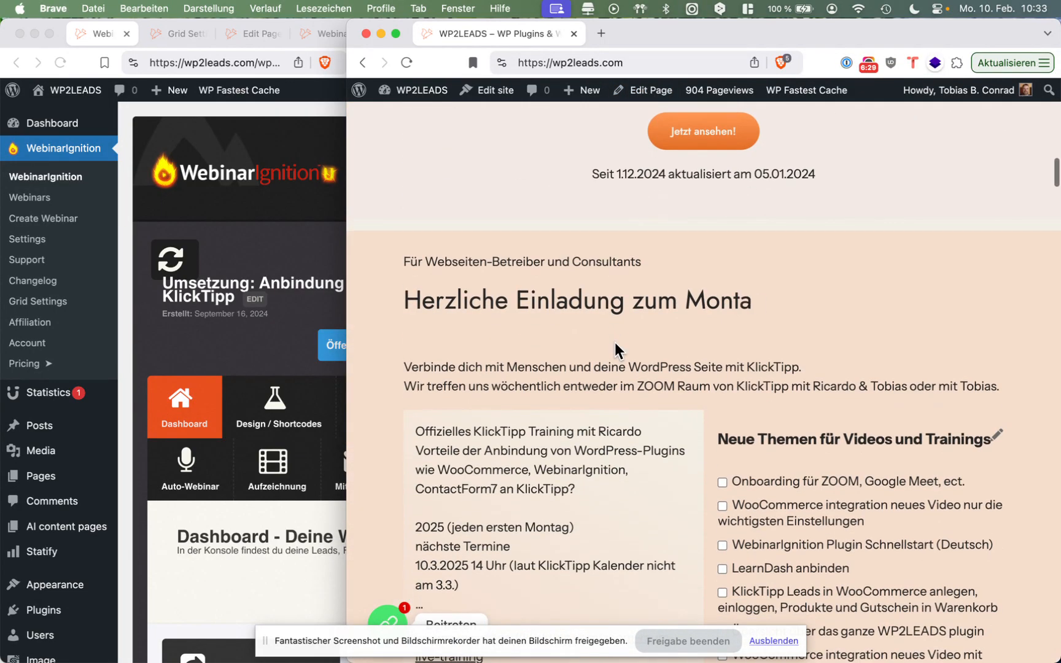
pyautogui.scroll(-7, 614, 343)
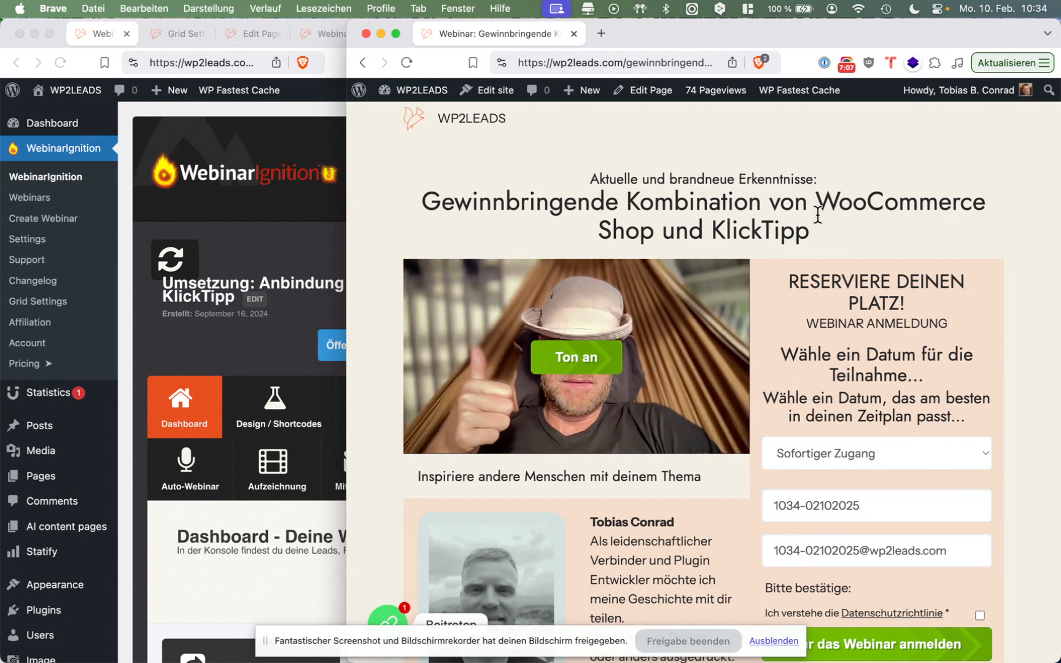
# Turn on the registration page video's sound, pause it, and look over the host information and sign-up form.
pyautogui.click(584, 361)
pyautogui.click(428, 425)
pyautogui.scroll(-6, 426, 422)
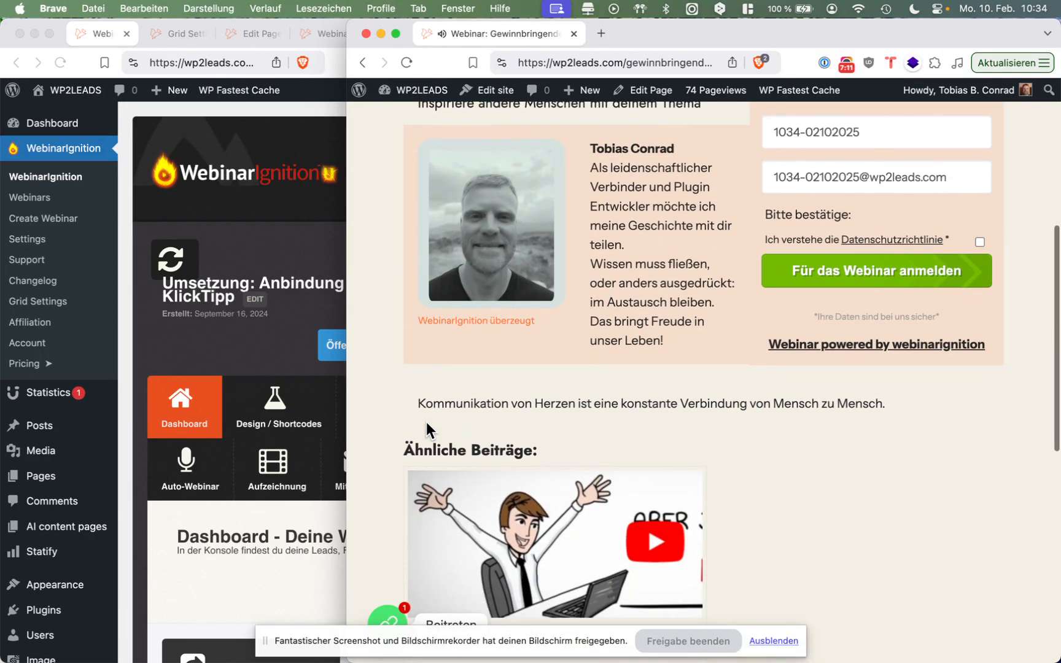
pyautogui.scroll(6, 426, 422)
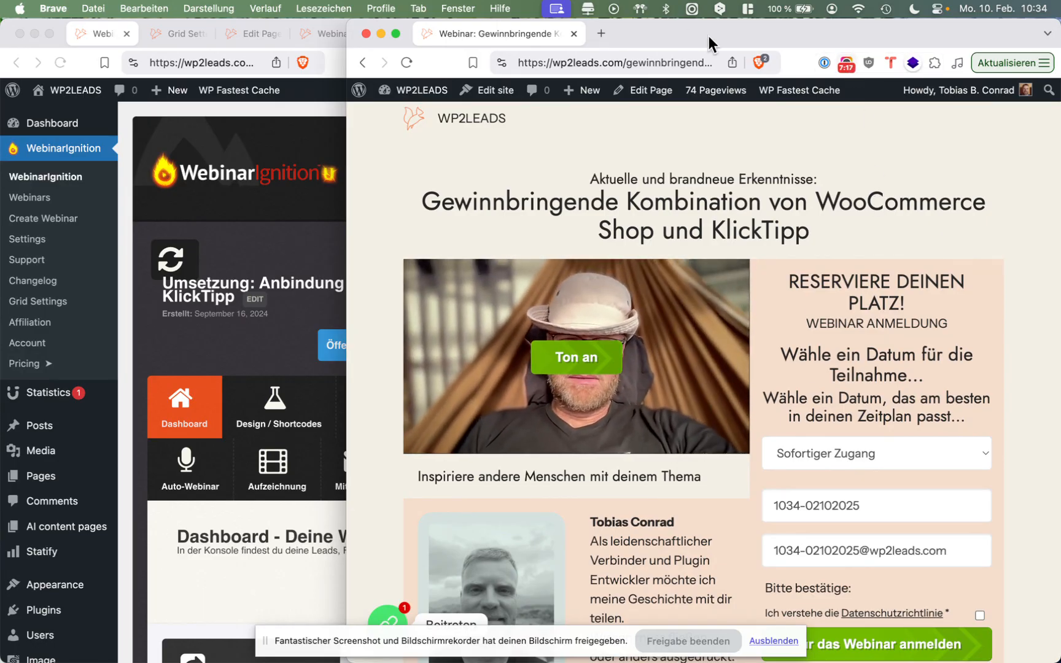
# Open the WebinarIgnition knowledge base at webinarignition.tawk.help in a new tab.
pyautogui.click(605, 34)
pyautogui.write('taw')
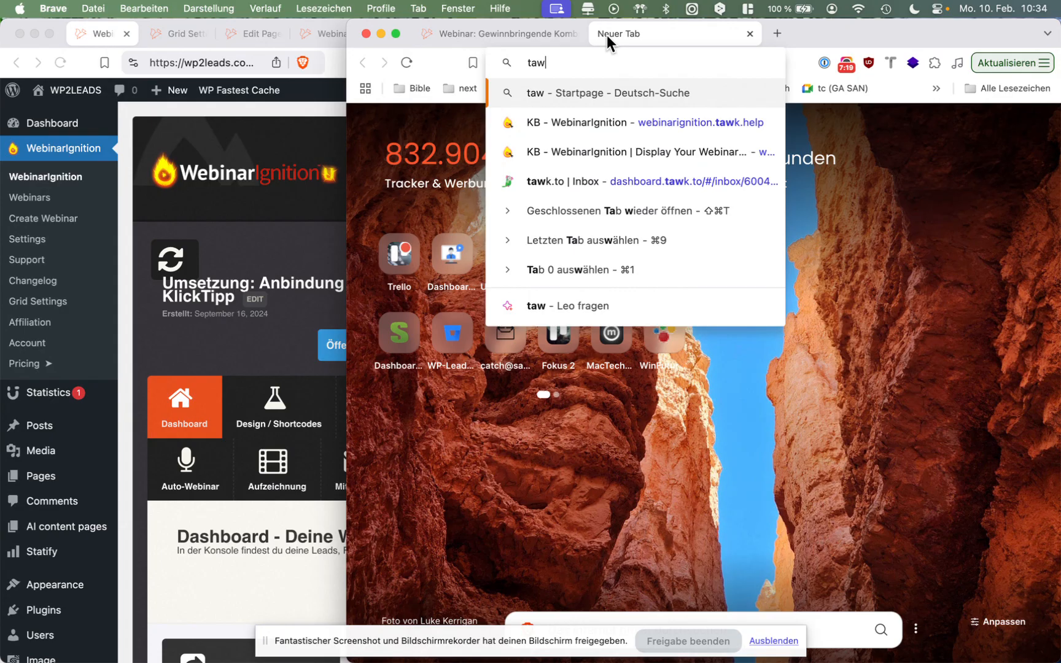
pyautogui.press('Down')
pyautogui.press('Return')
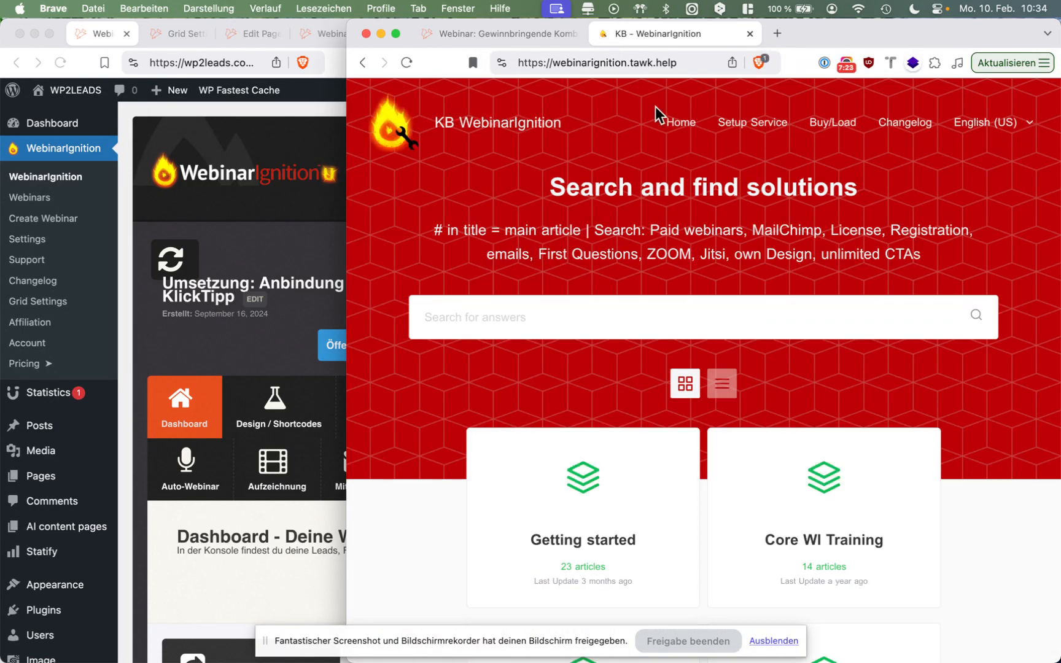
# Go to the webinarignition.com homepage and open the Knowledge Base from its Learning Center.
pyautogui.click(681, 122)
pyautogui.click(791, 38)
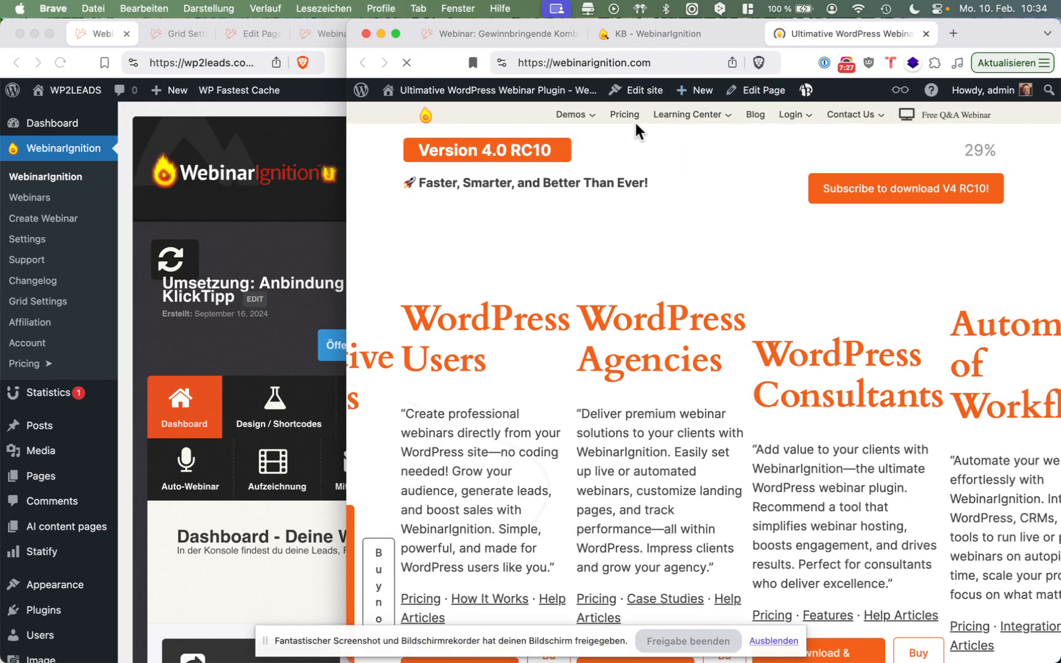
pyautogui.moveTo(662, 114)
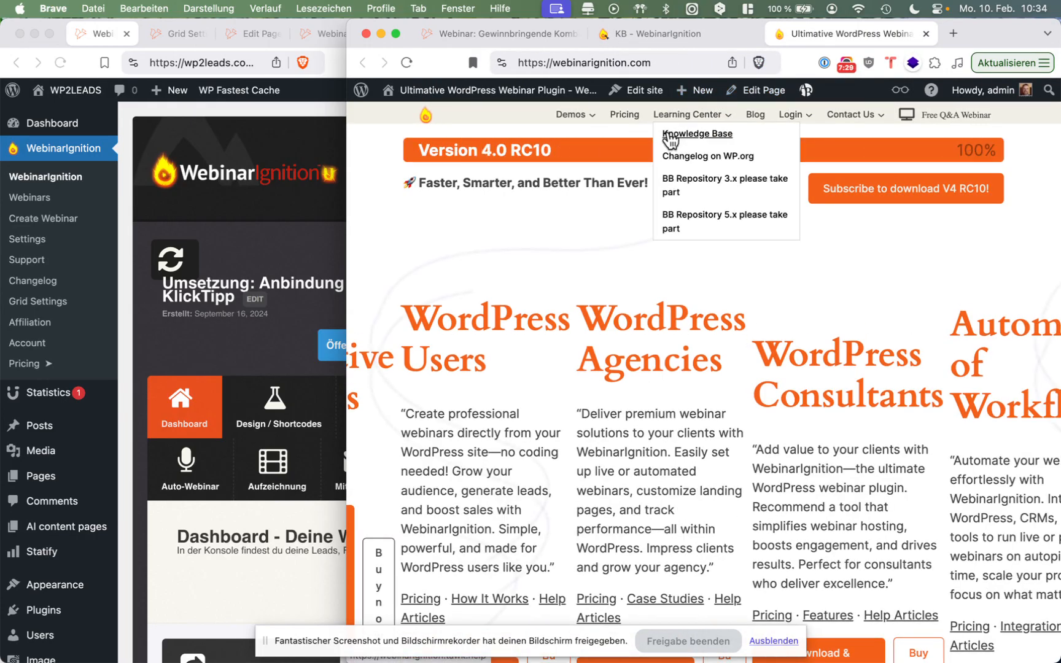
pyautogui.click(669, 135)
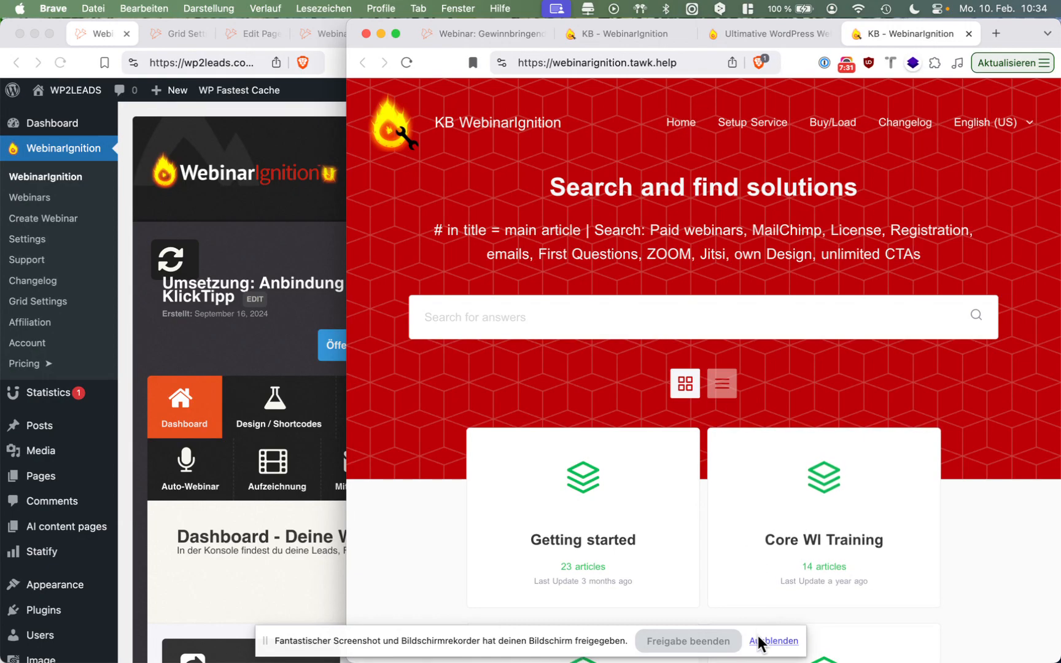
# Hide the screen-sharing notice, search the knowledge base for grid, and read through the article "Display Your Webinars in a Grid Layout".
pyautogui.click(772, 641)
pyautogui.click(724, 314)
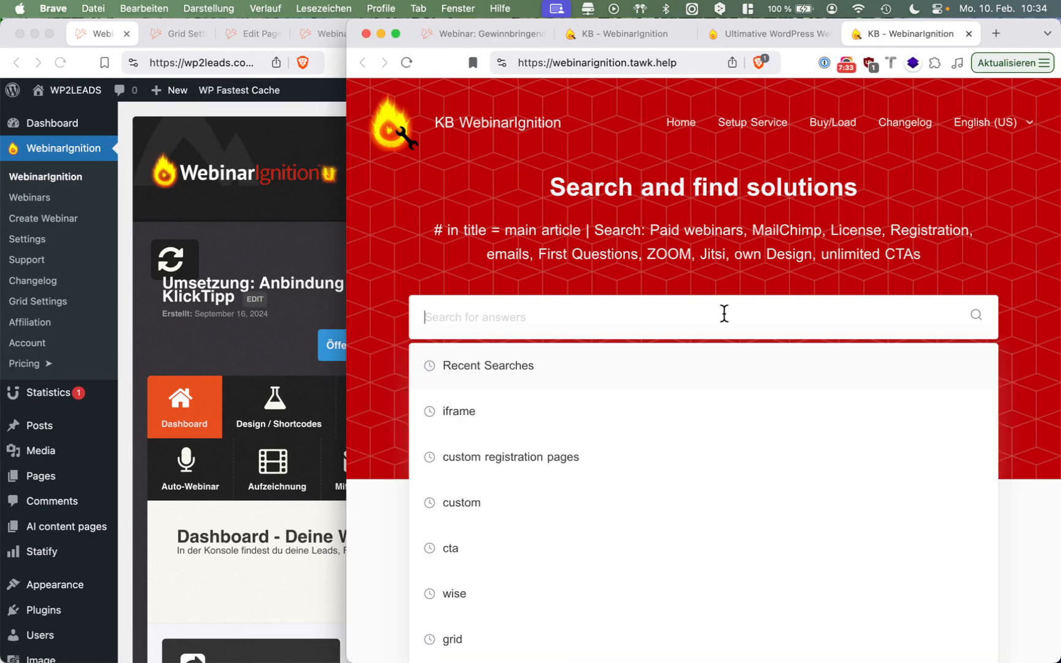
pyautogui.write('grid')
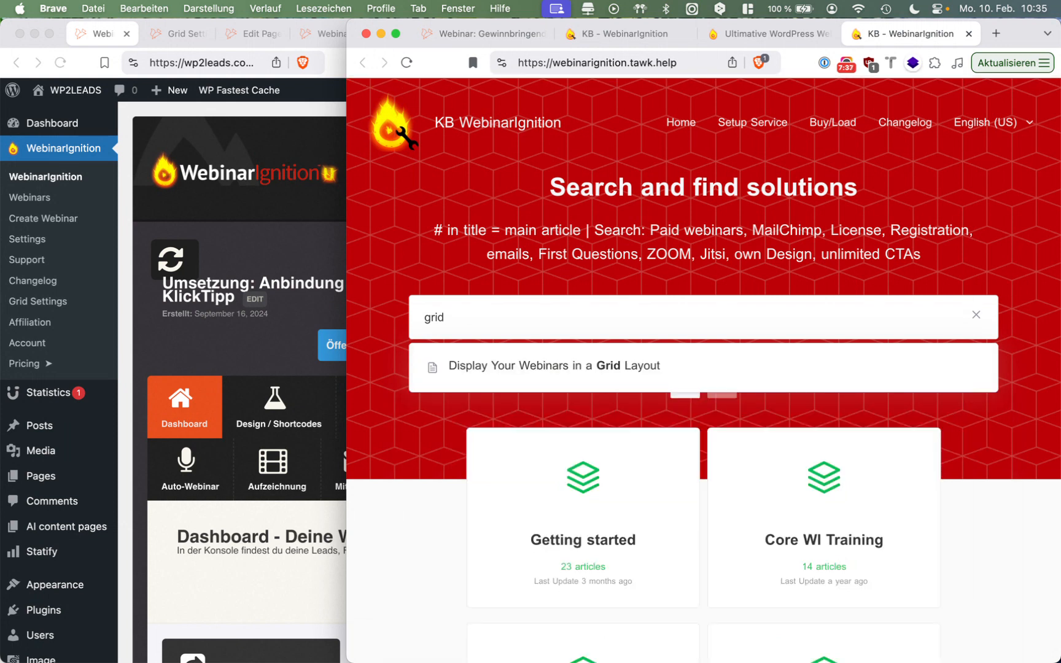
pyautogui.click(699, 365)
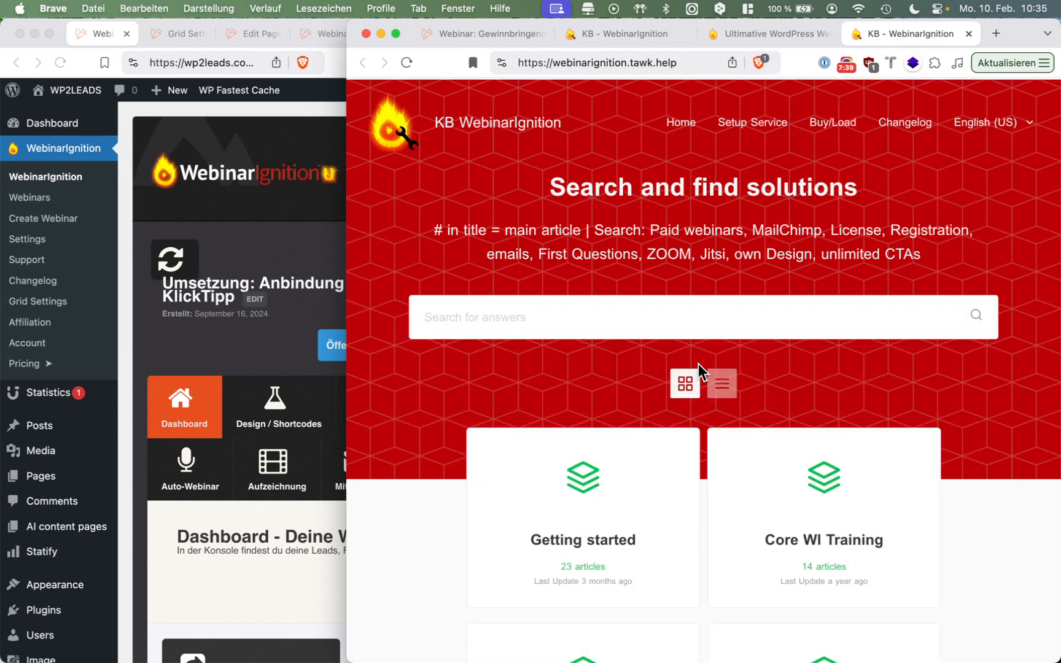
pyautogui.scroll(-5, 698, 364)
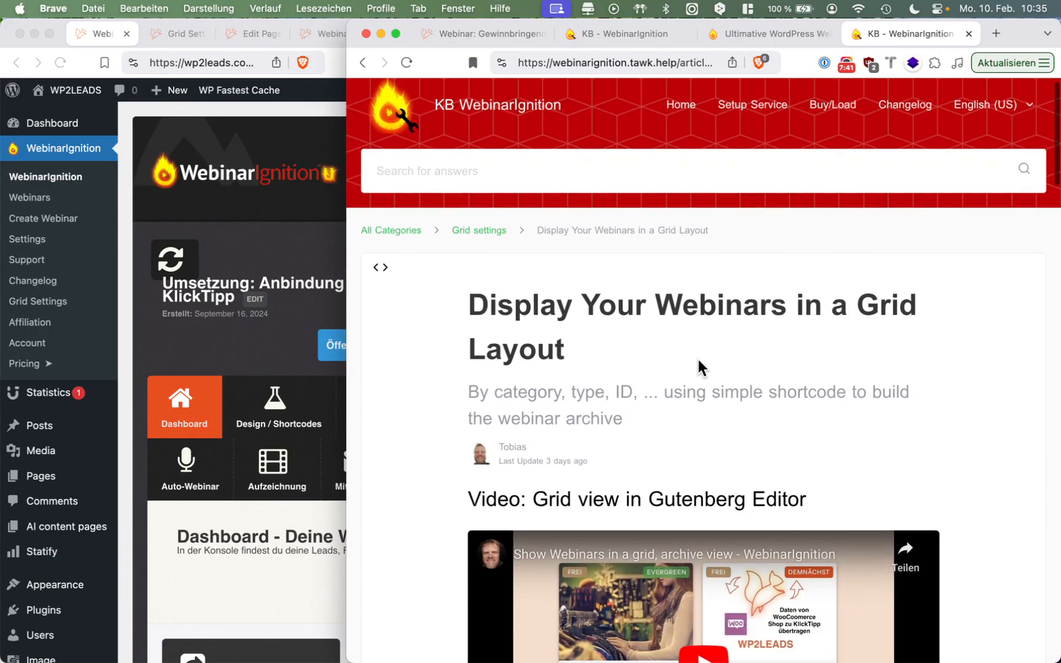
pyautogui.scroll(-10, 698, 364)
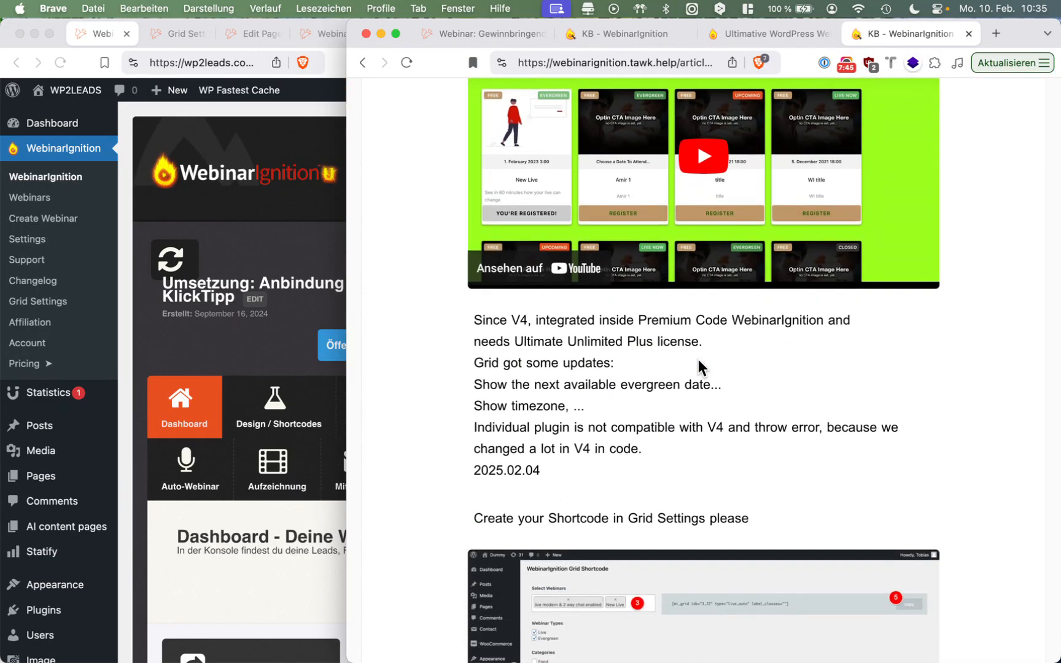
# Look at the other open WebinarIgnition pages, including the knowledge base start page, and return to the grid layout article.
pyautogui.scroll(10, 698, 359)
pyautogui.scroll(5, 698, 361)
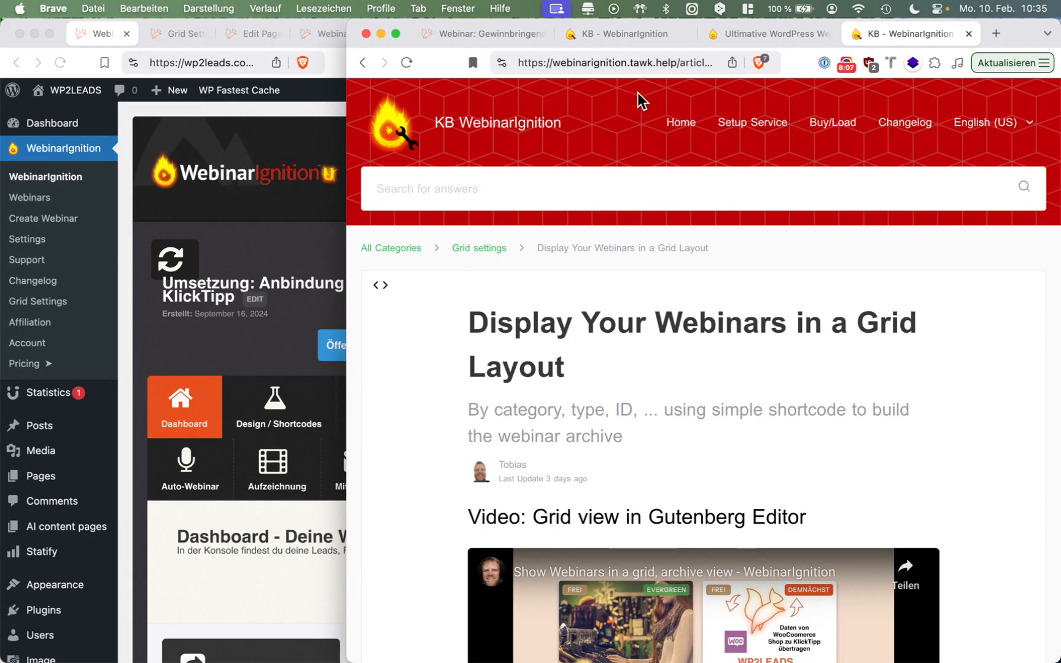
pyautogui.click(742, 34)
pyautogui.click(636, 36)
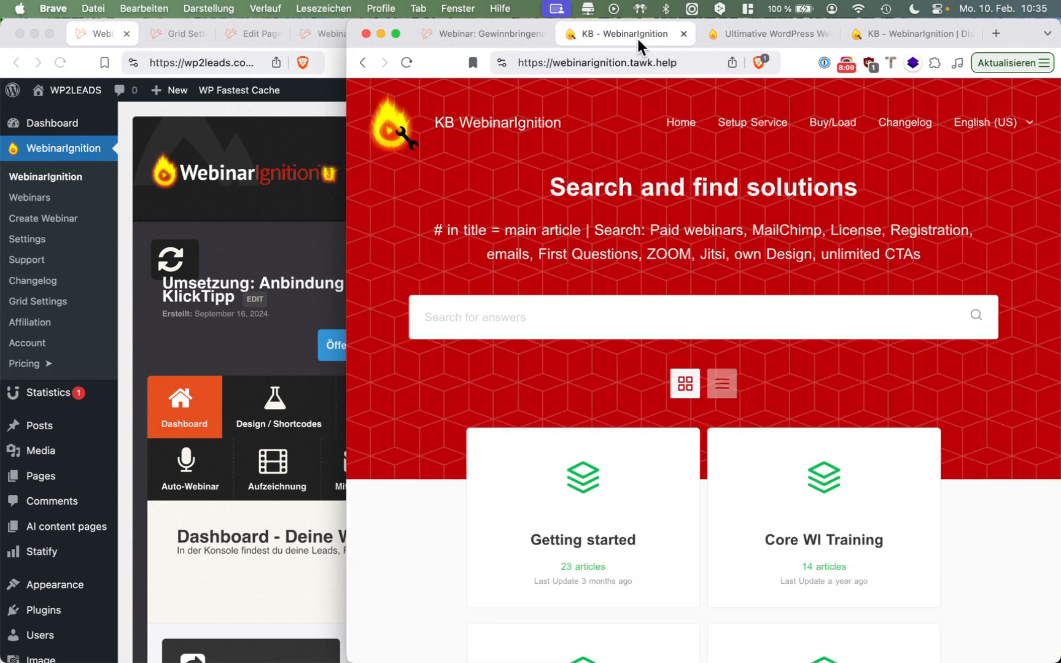
pyautogui.click(884, 36)
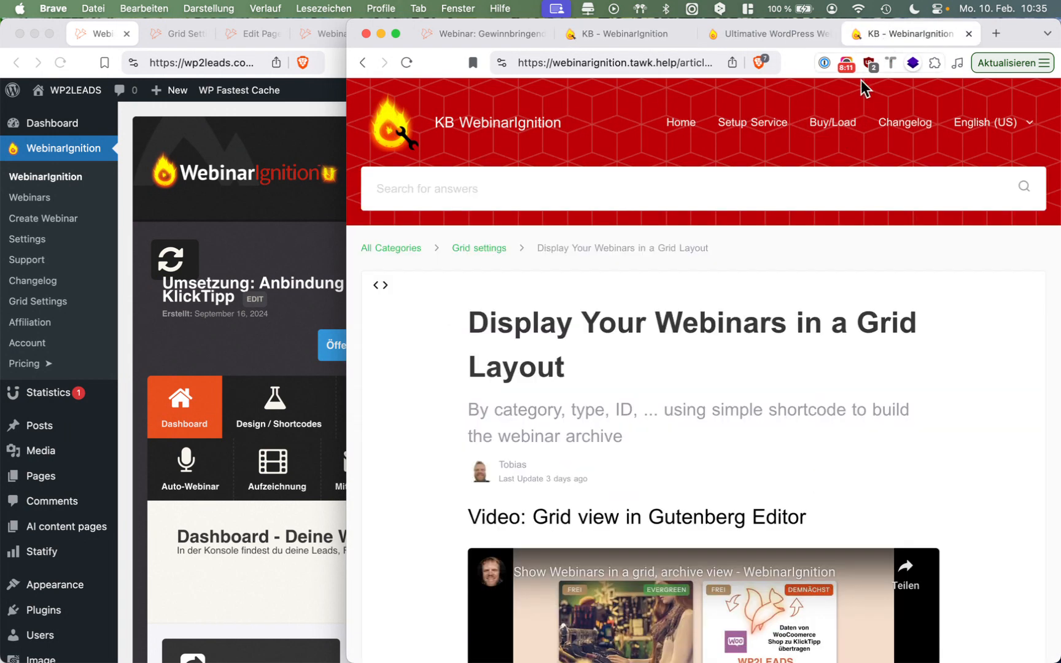
# Go through the grid article's videos, version notes, Grid Settings shortcode instructions and the example grid of webinar cards.
pyautogui.scroll(-3, 739, 407)
pyautogui.scroll(-8, 739, 407)
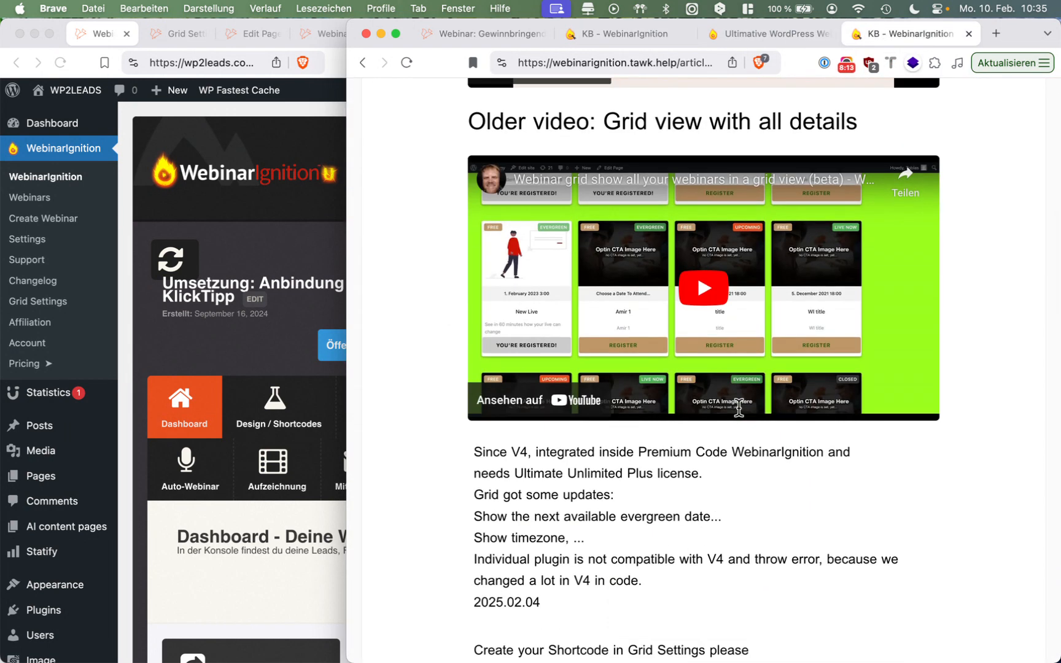
pyautogui.scroll(-10, 739, 408)
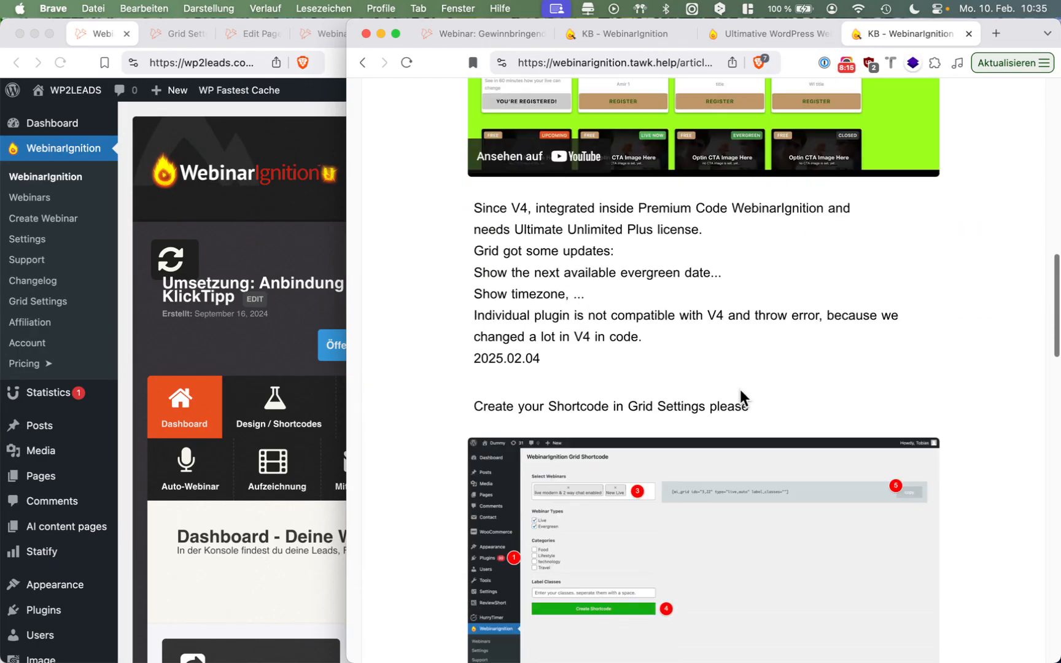
pyautogui.scroll(-10, 740, 389)
pyautogui.keyDown('ctrl'); pyautogui.scroll(5, 651, 485); pyautogui.keyUp('ctrl')
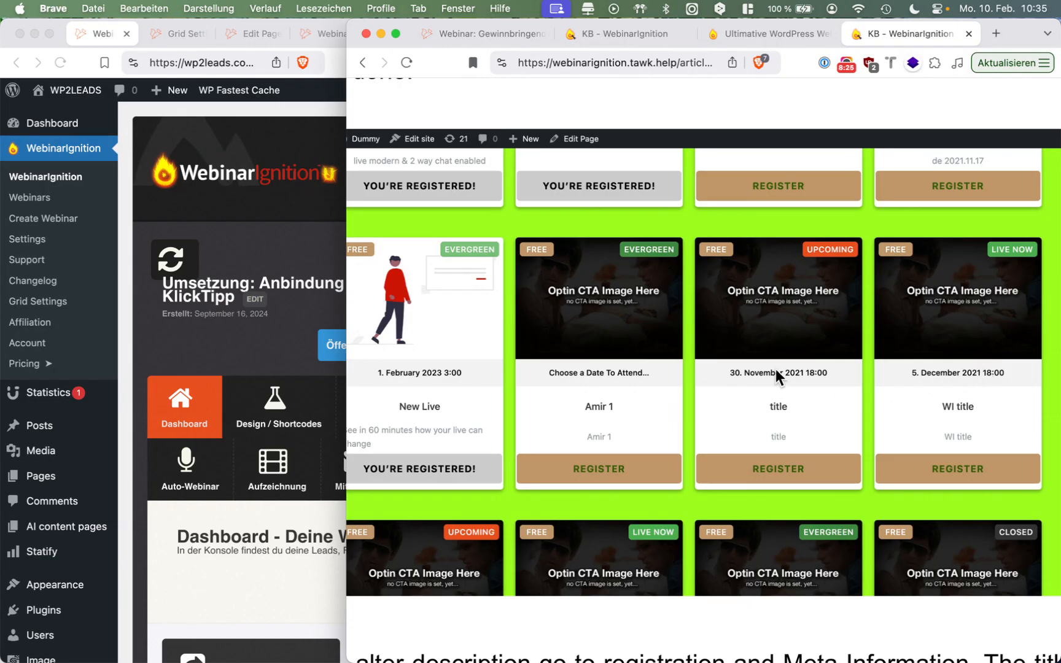
pyautogui.scroll(-4, 776, 369)
pyautogui.scroll(5, 776, 370)
pyautogui.scroll(2, 776, 369)
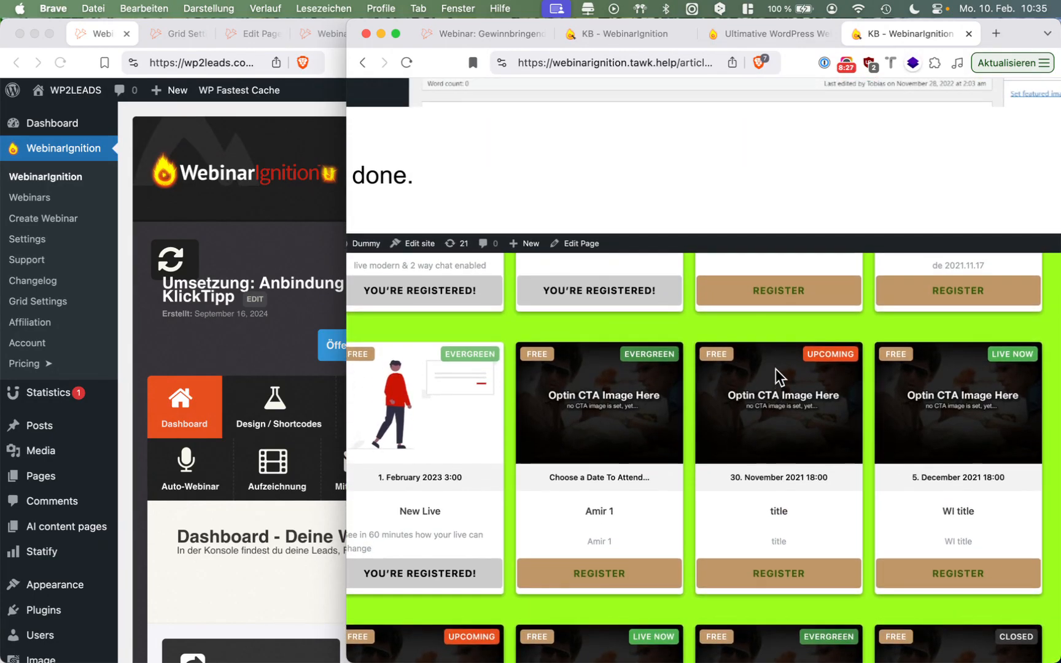